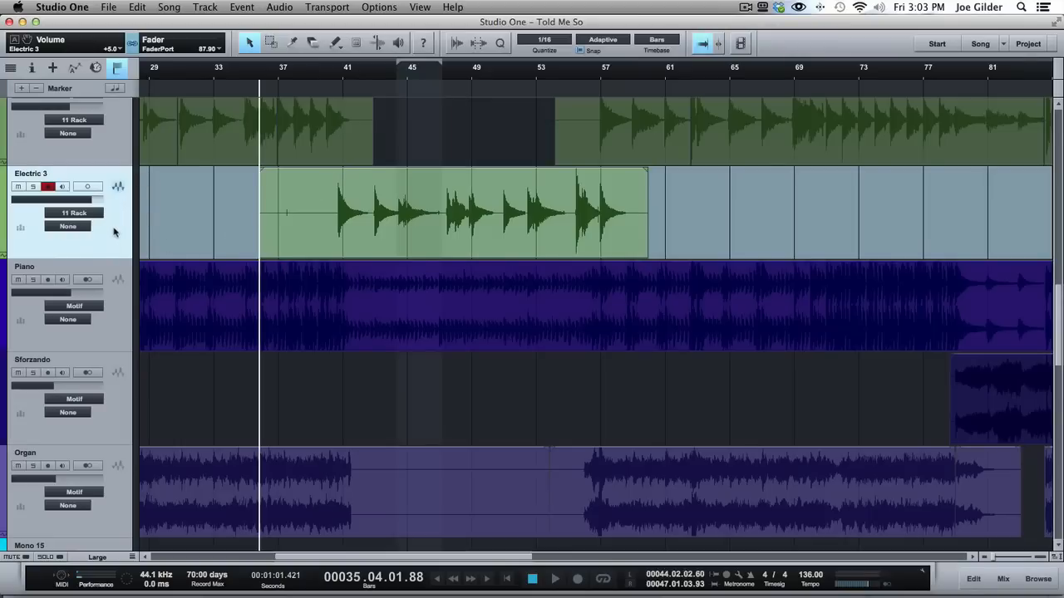
Step: Look over the layer commands available for the Electric 3 track and its current layer setting in the track inspector
right_click(120, 221)
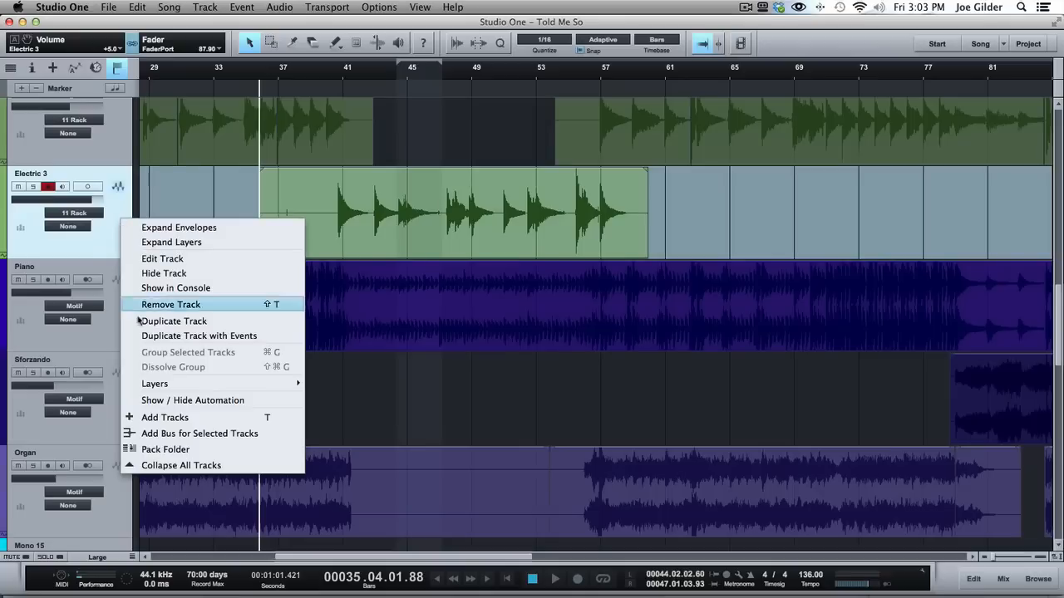
mouse_move(162, 388)
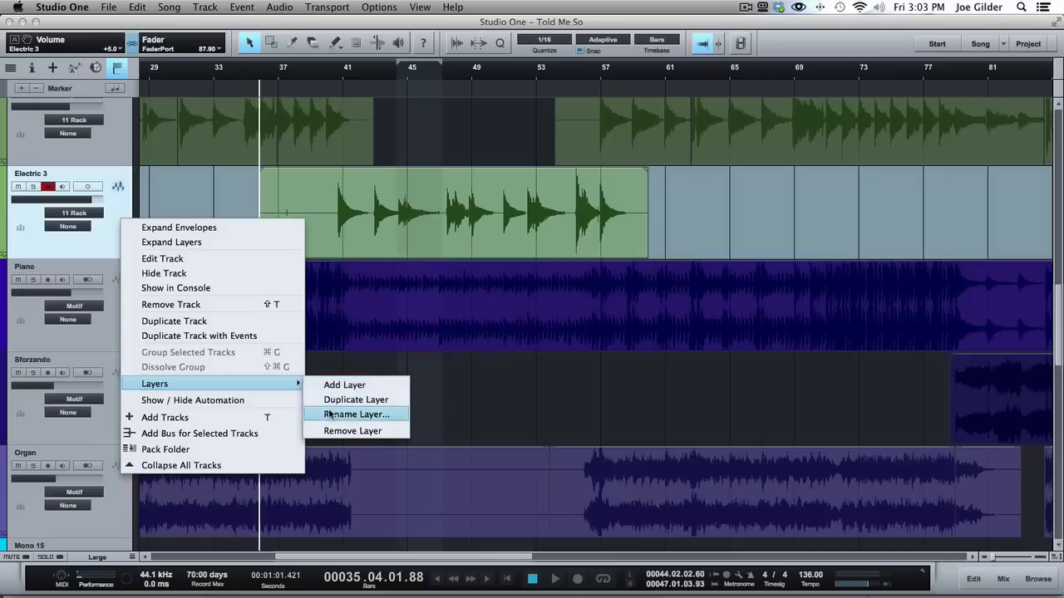
click(84, 253)
key(F4)
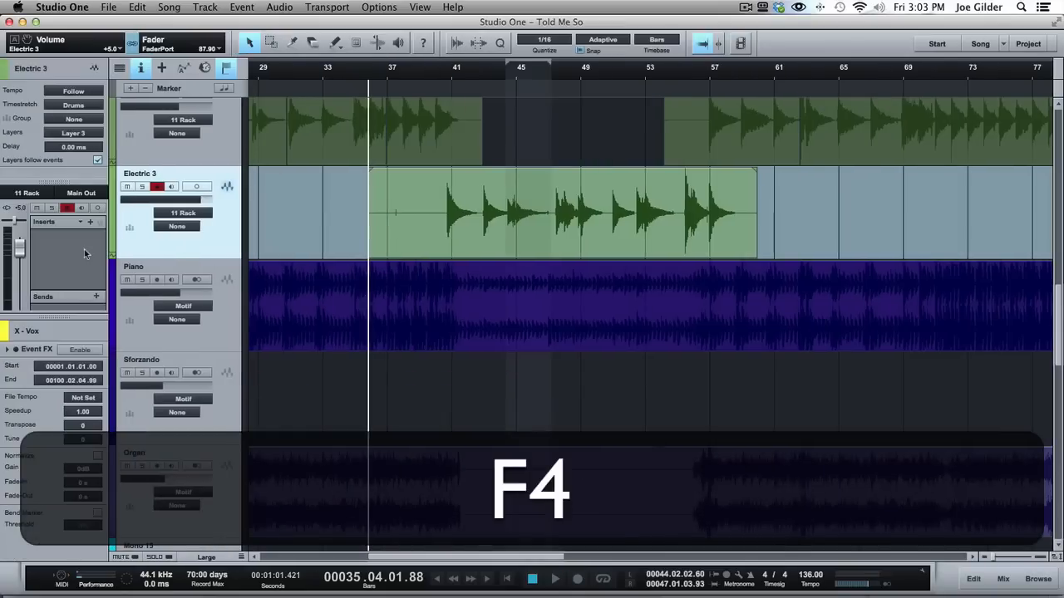
scroll(77, 133, up, 10)
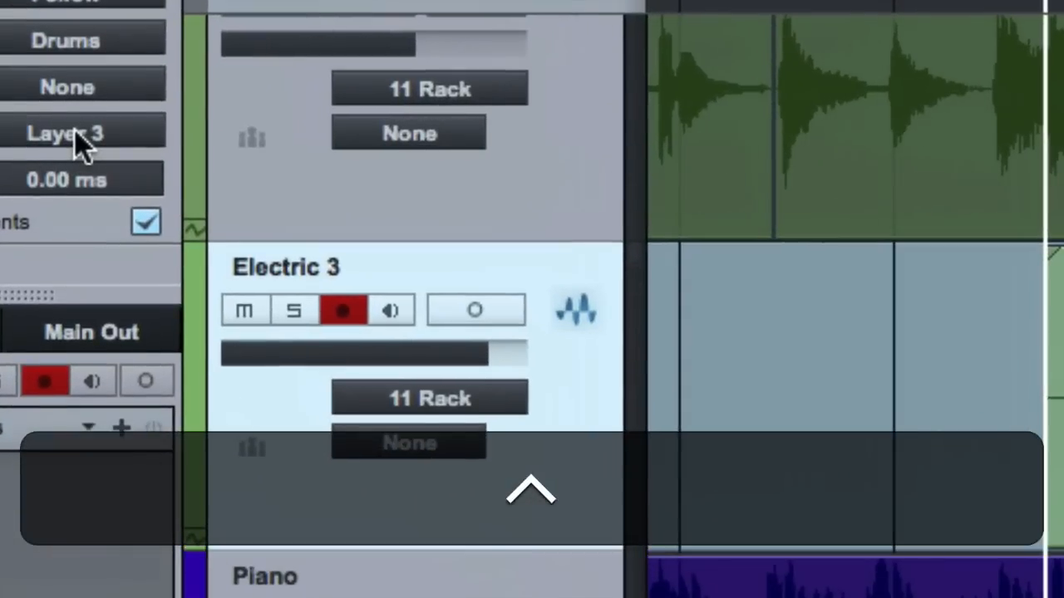
key(F4)
scroll(75, 131, down, 10)
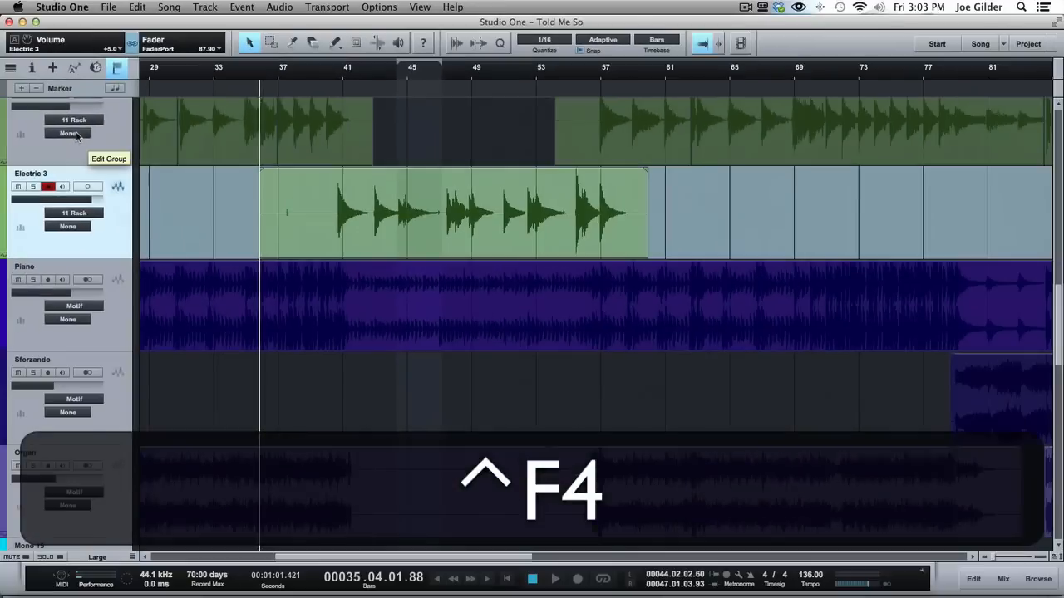
Step: Expand the layers of the Electric 3 track so its alternate takes are laid out beneath it
ctrl+click(121, 235)
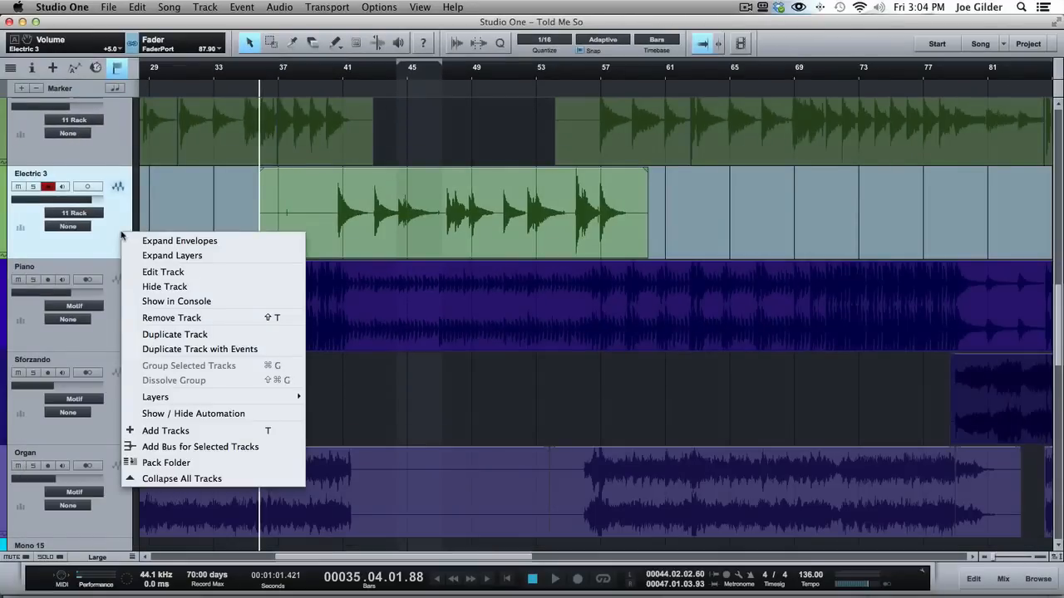
scroll(143, 255, up, 5)
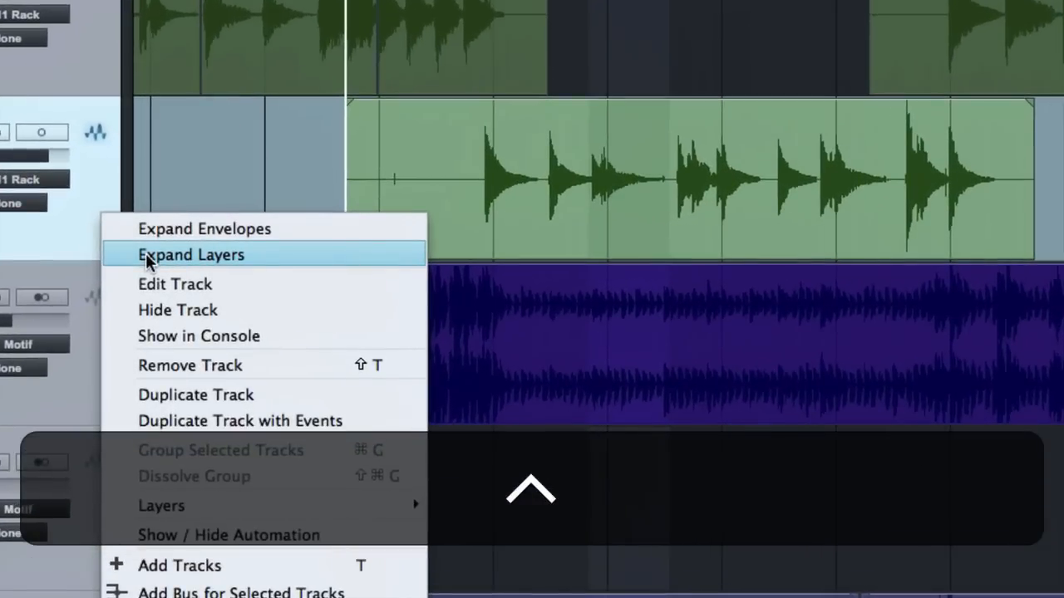
click(204, 253)
scroll(304, 244, down, 5)
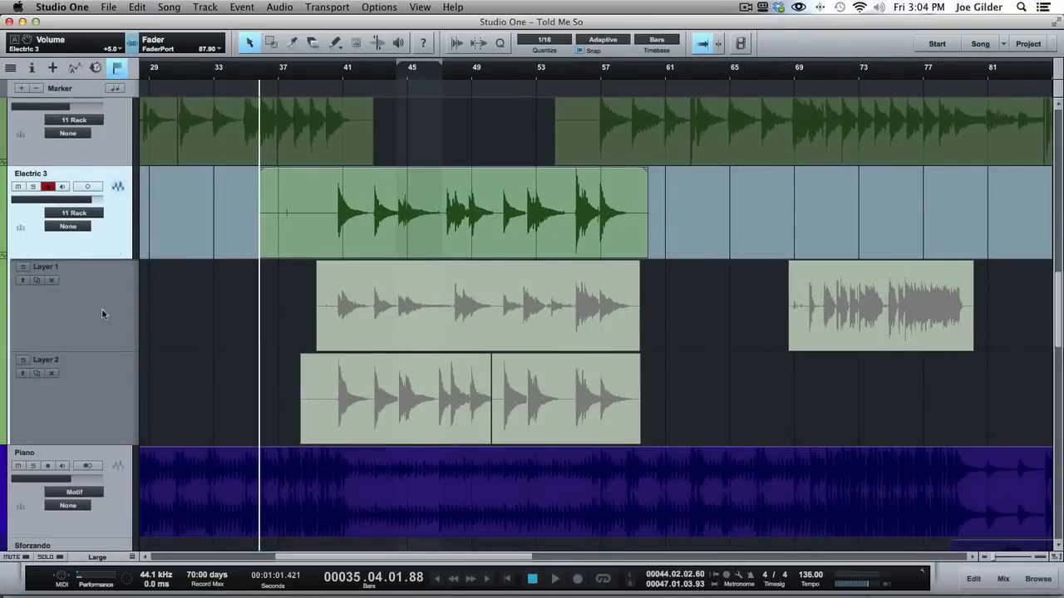
Step: Select Layer 1 and Layer 2 in turn, then the audio event on the main Electric 3 lane
click(102, 308)
click(99, 416)
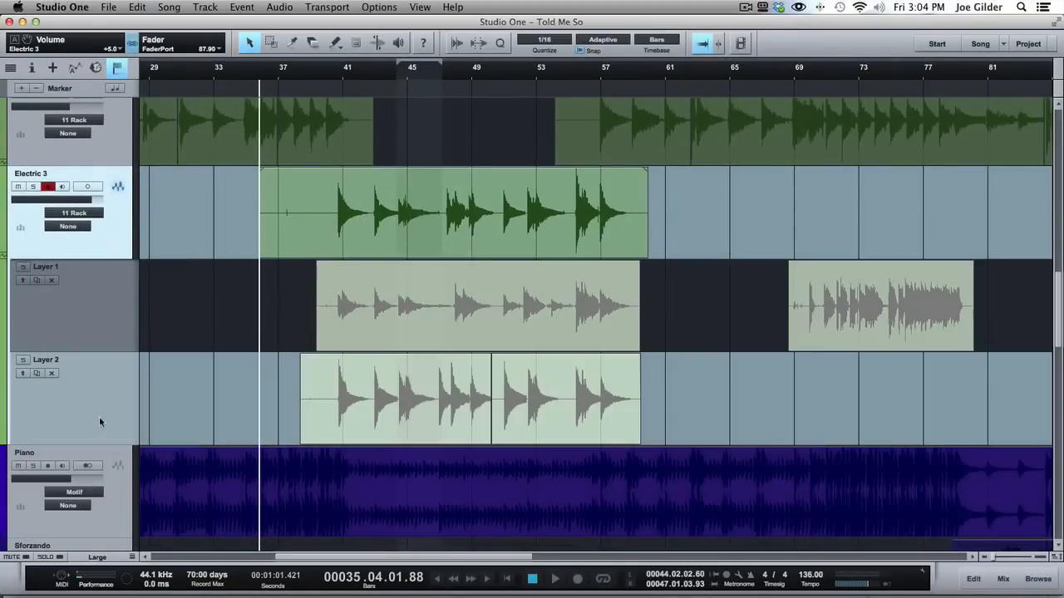
click(123, 217)
click(432, 222)
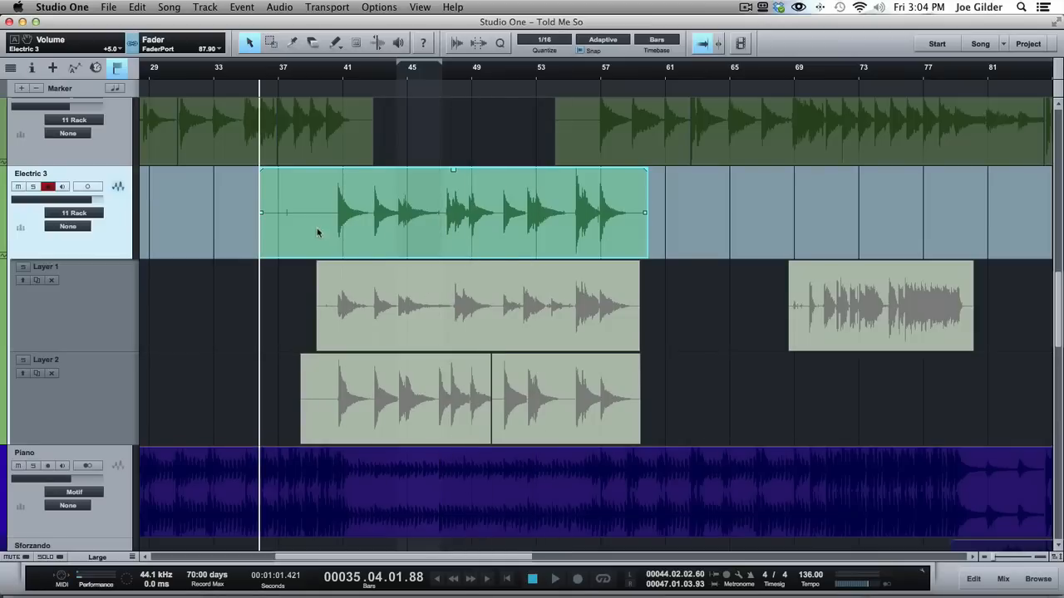
Step: Add a new empty layer to the Electric 3 track
right_click(125, 223)
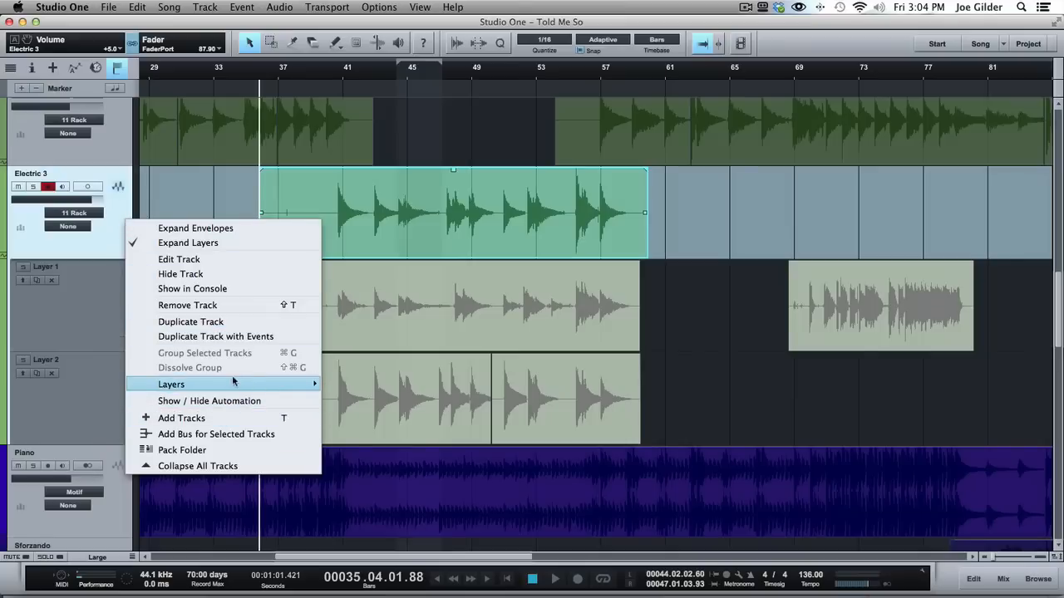
mouse_move(283, 385)
click(358, 386)
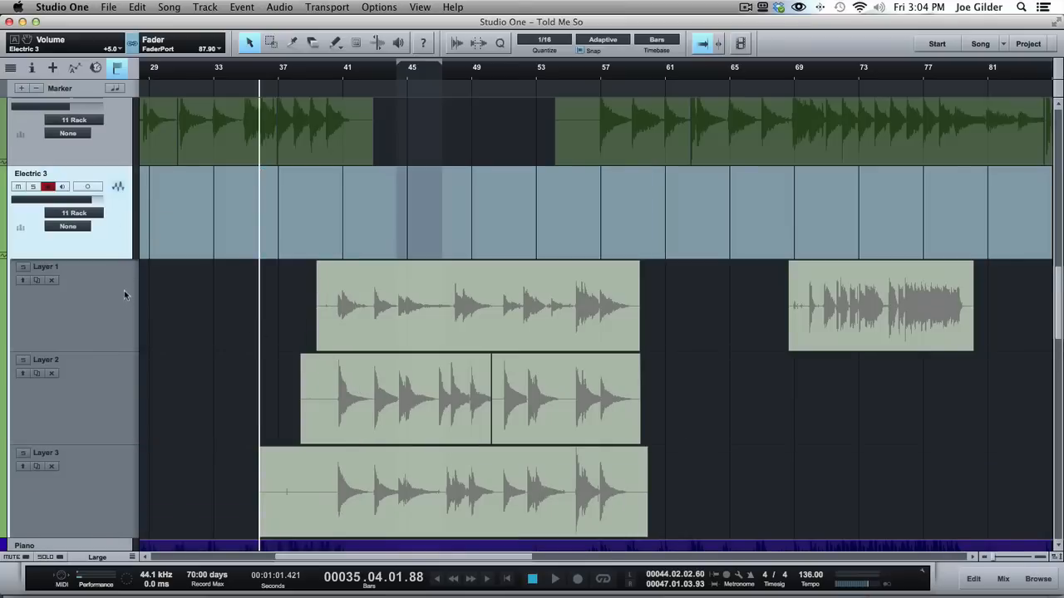
Step: Rename the active layer of Electric 3 to COMP
right_click(125, 238)
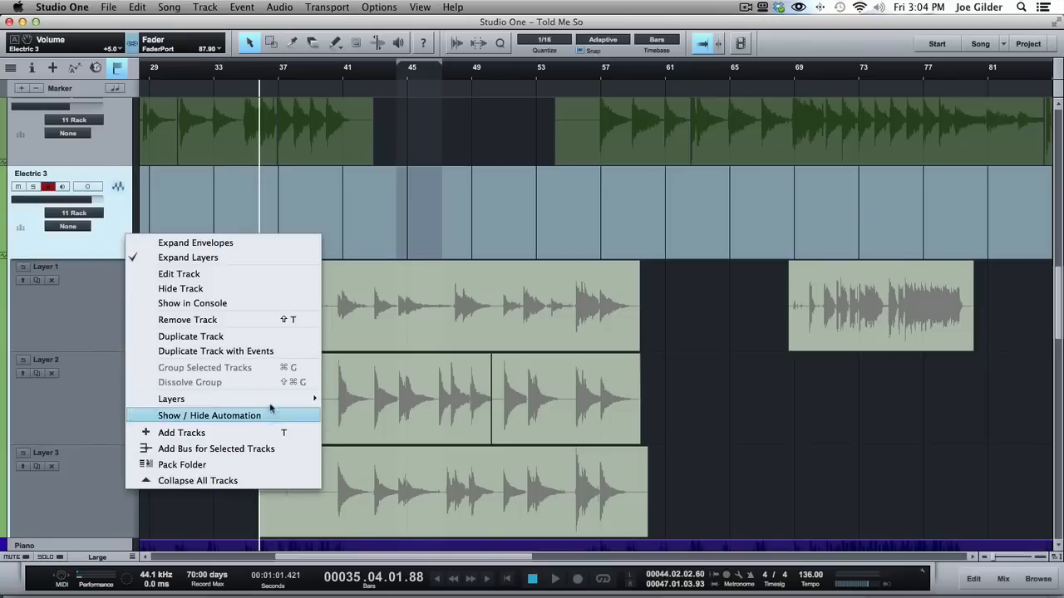
mouse_move(269, 402)
click(352, 430)
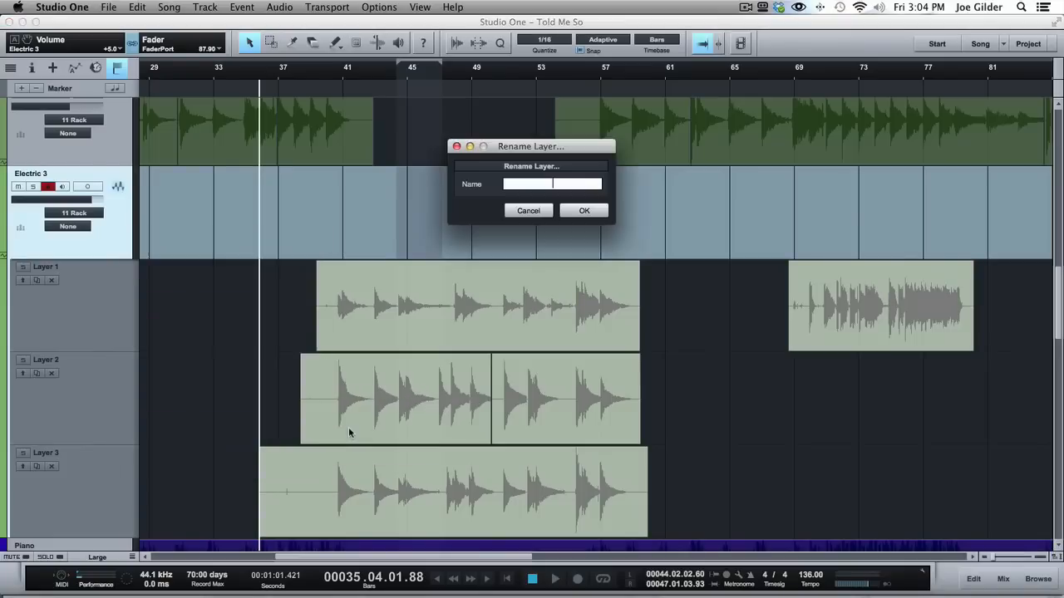
text(COMP)
key(shift+Return)
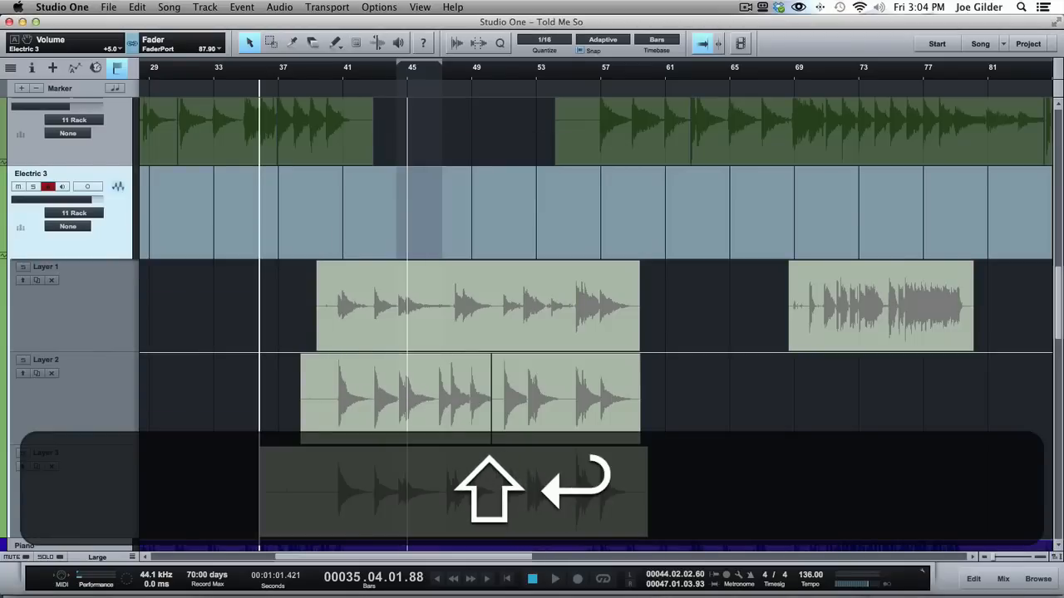
Step: Check the list of layers for Electric 3 in the track inspector, leaving the COMP layer active
key(F4)
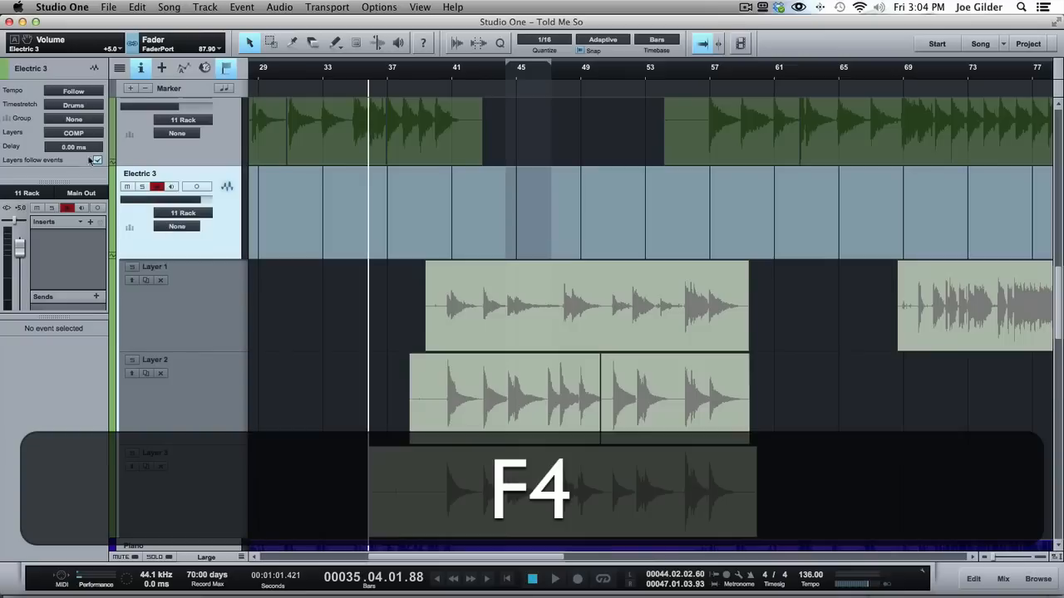
click(86, 134)
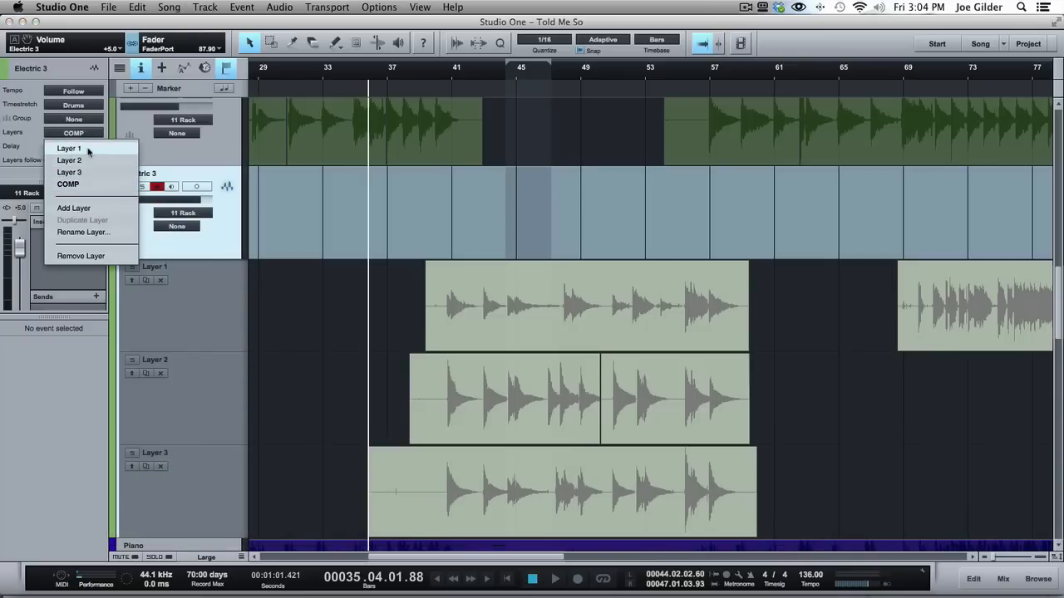
key(F4)
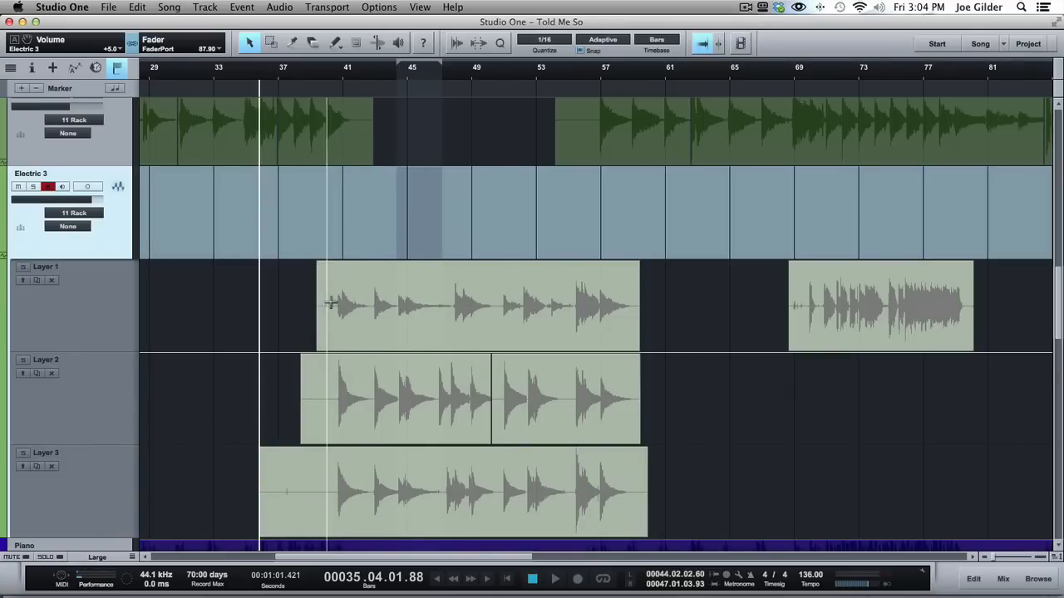
Step: Collapse the layers of the Electric 3 track and expand them again
mouse_move(331, 303)
mouse_down()
mouse_move(540, 307)
mouse_move(267, 291)
mouse_move(324, 300)
mouse_up()
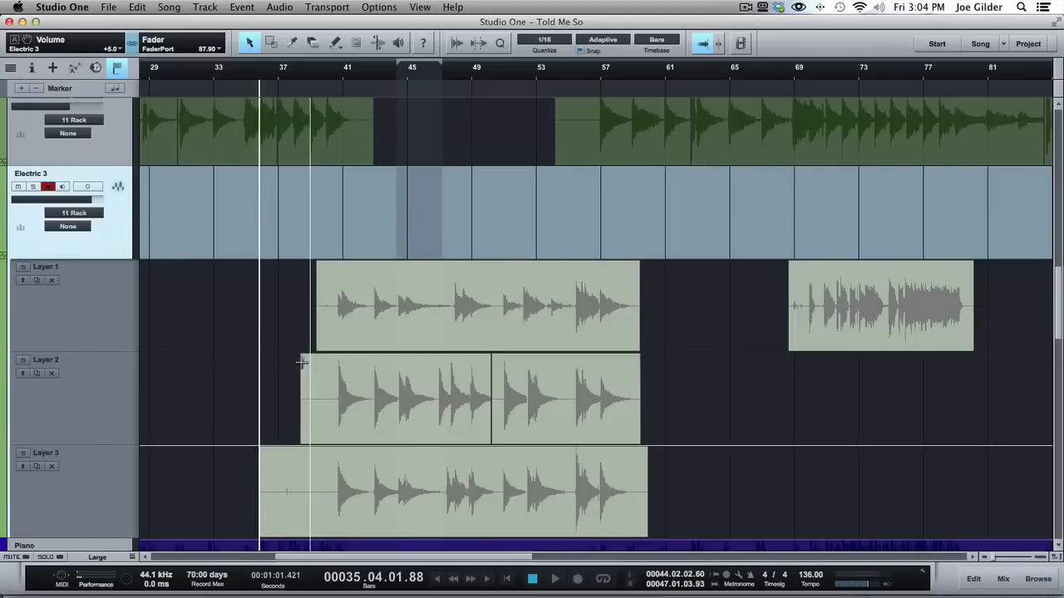
right_click(118, 253)
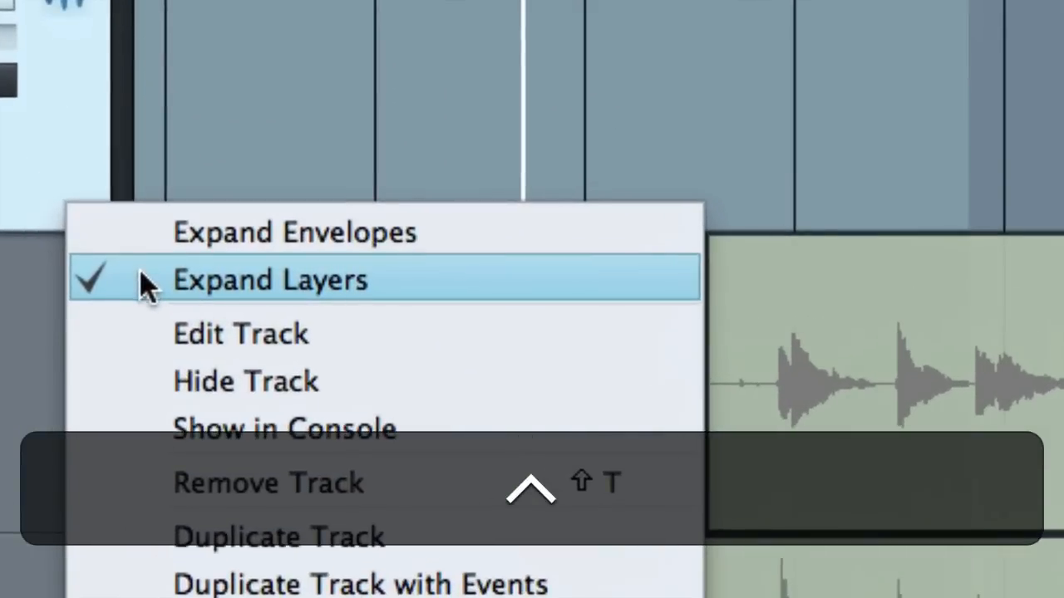
click(141, 274)
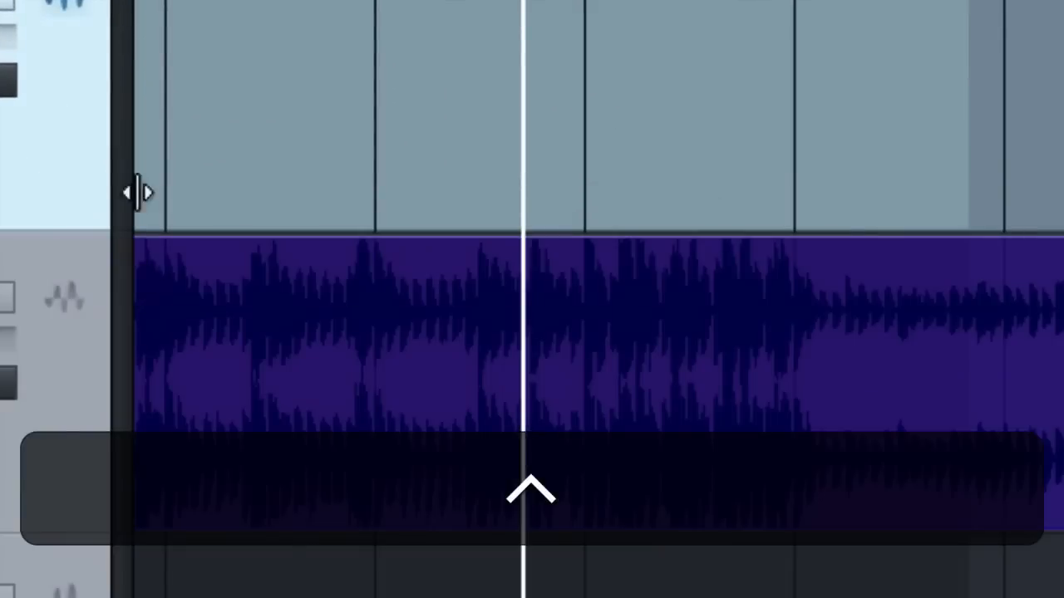
right_click(89, 162)
click(152, 226)
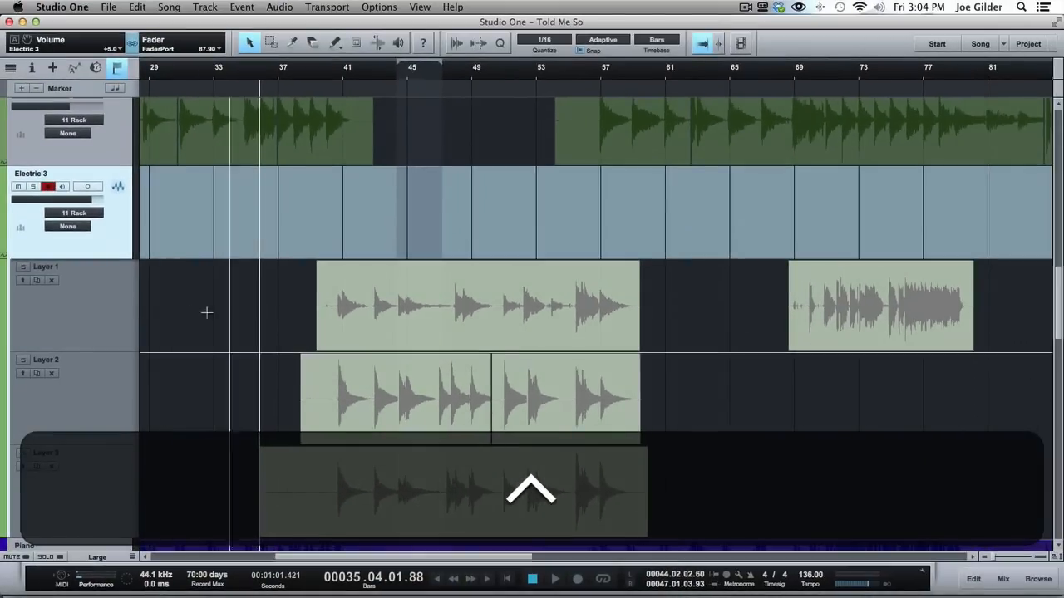
Step: Switch the layer solo among Layers 2, 3 and 1 of Electric 3, ending with Layer 2 soloed
click(23, 359)
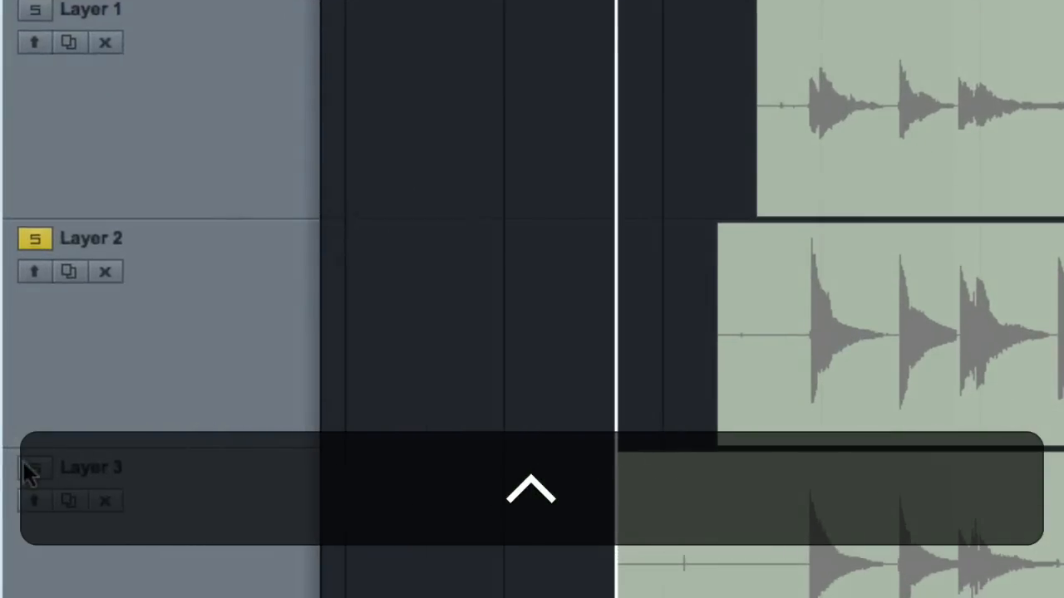
click(25, 467)
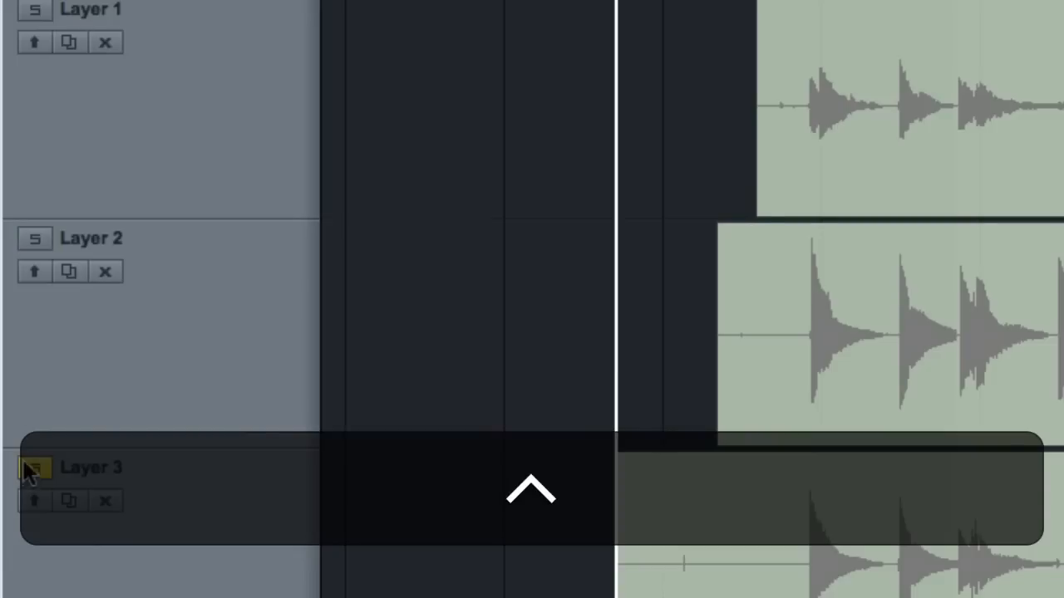
click(35, 239)
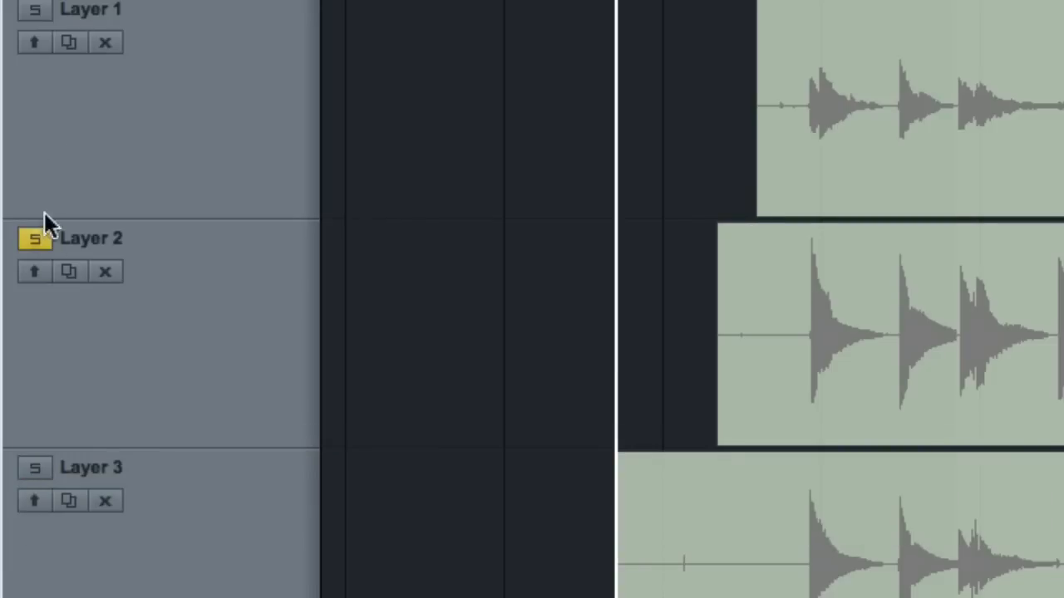
click(37, 11)
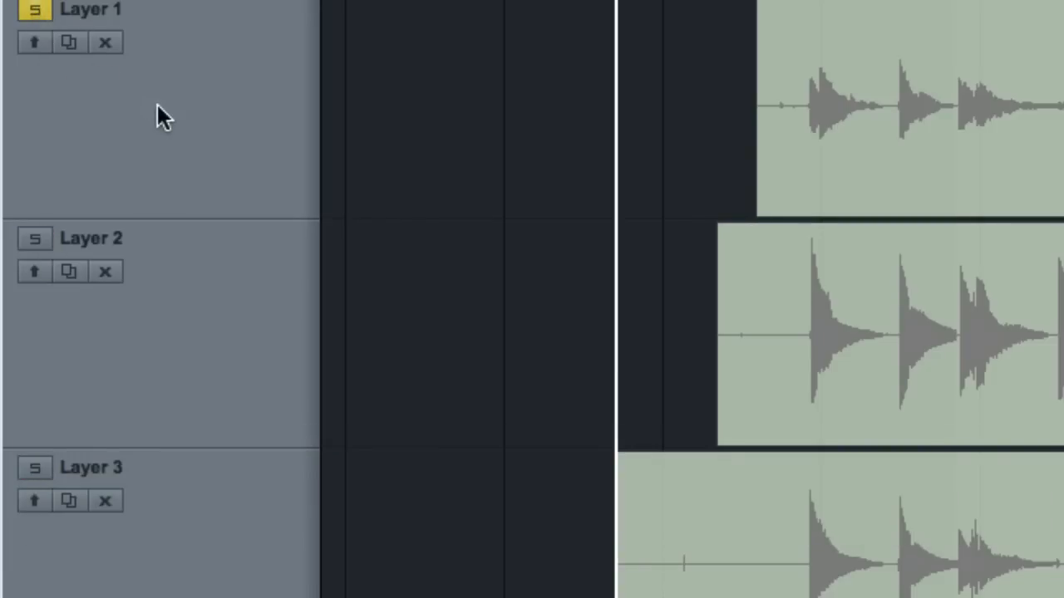
click(35, 239)
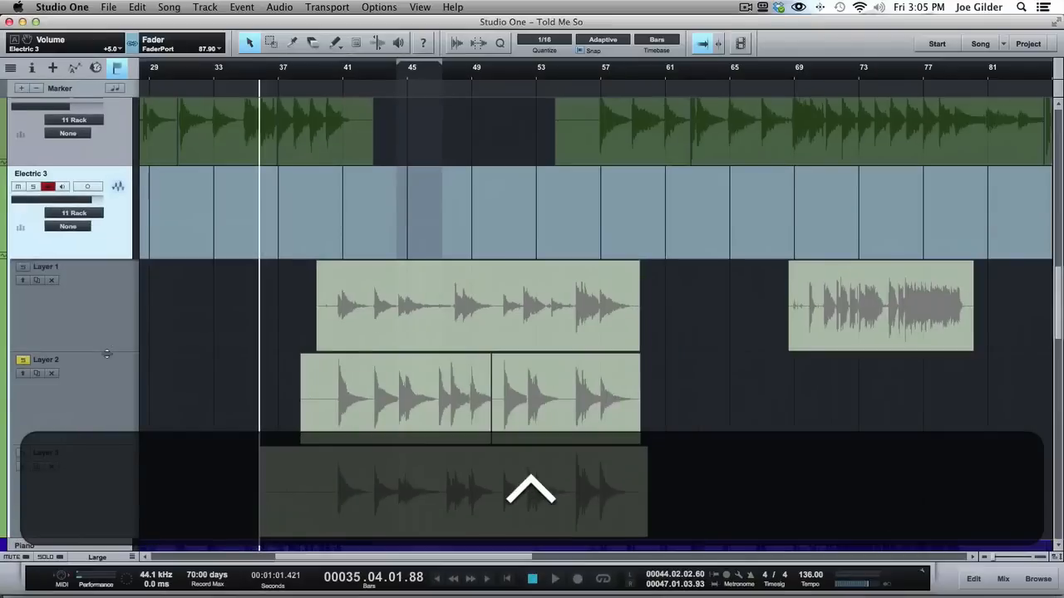
Step: Disarm recording on Electric 3 and play the song from bar 40 with Layer 1 soloed
click(45, 188)
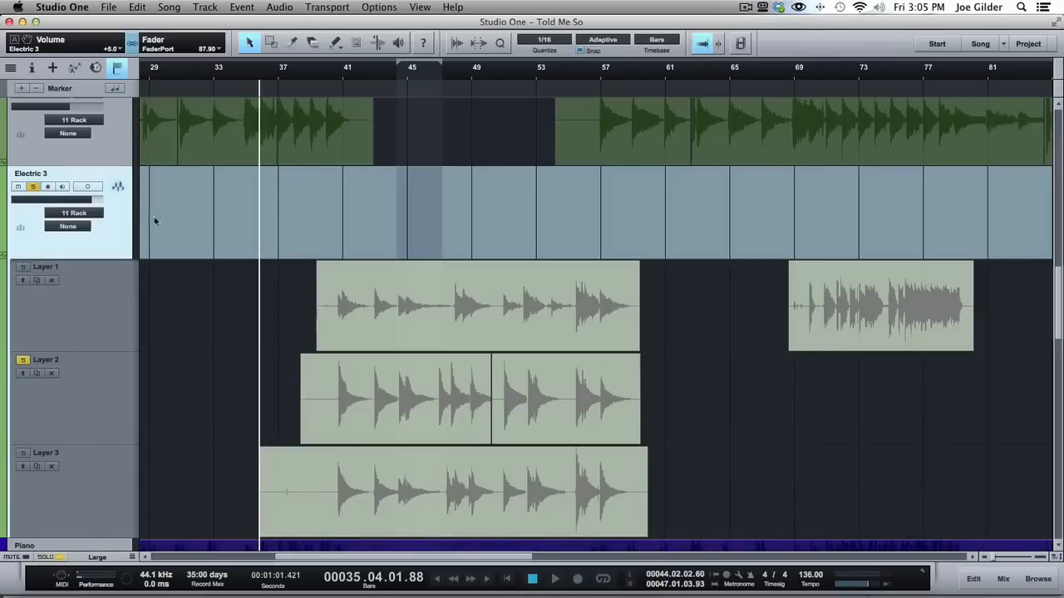
drag(317, 80, 333, 80)
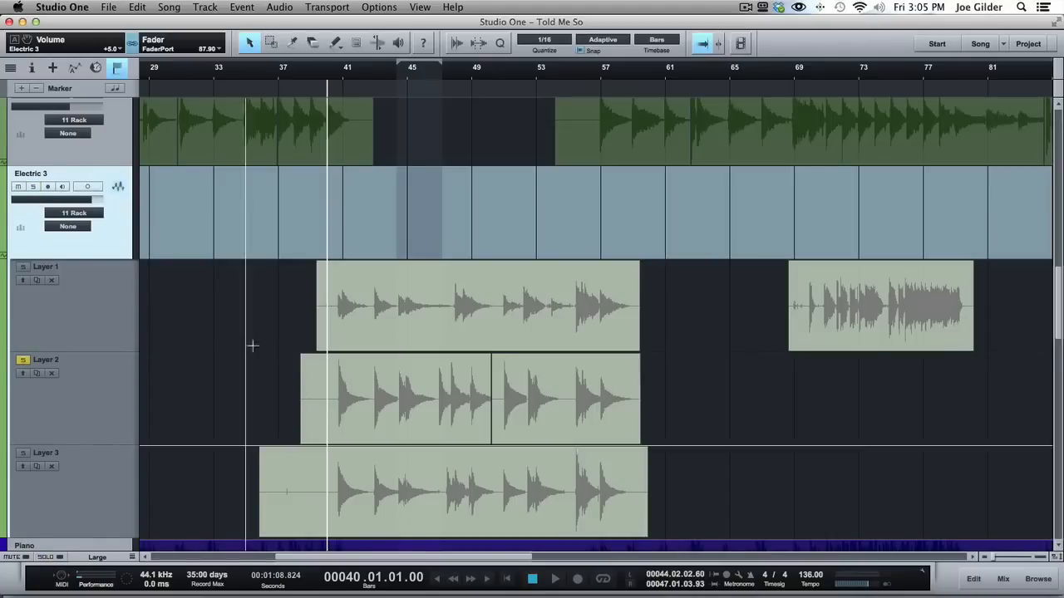
click(108, 308)
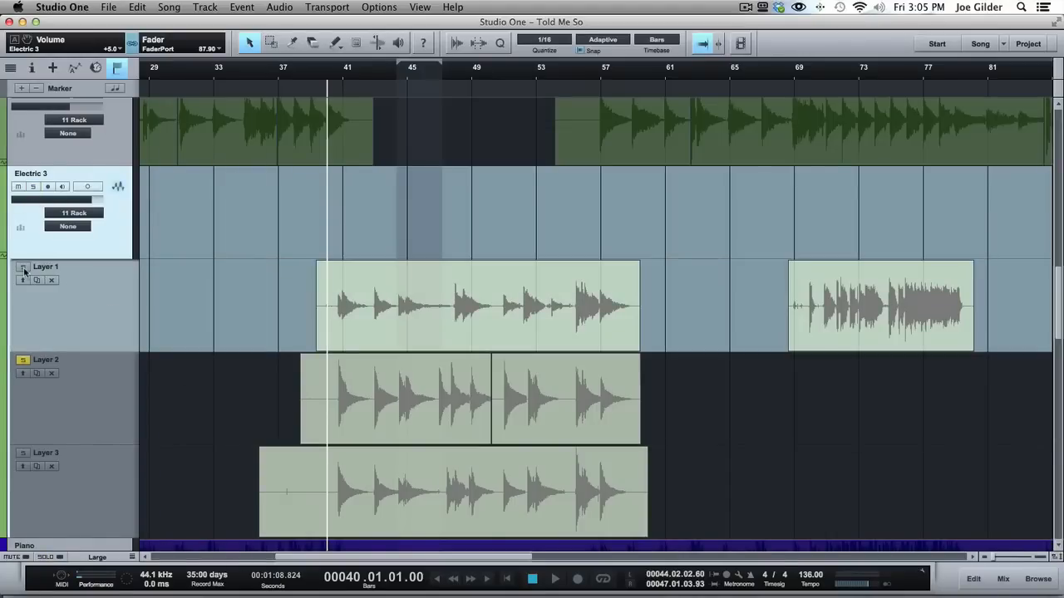
key(space)
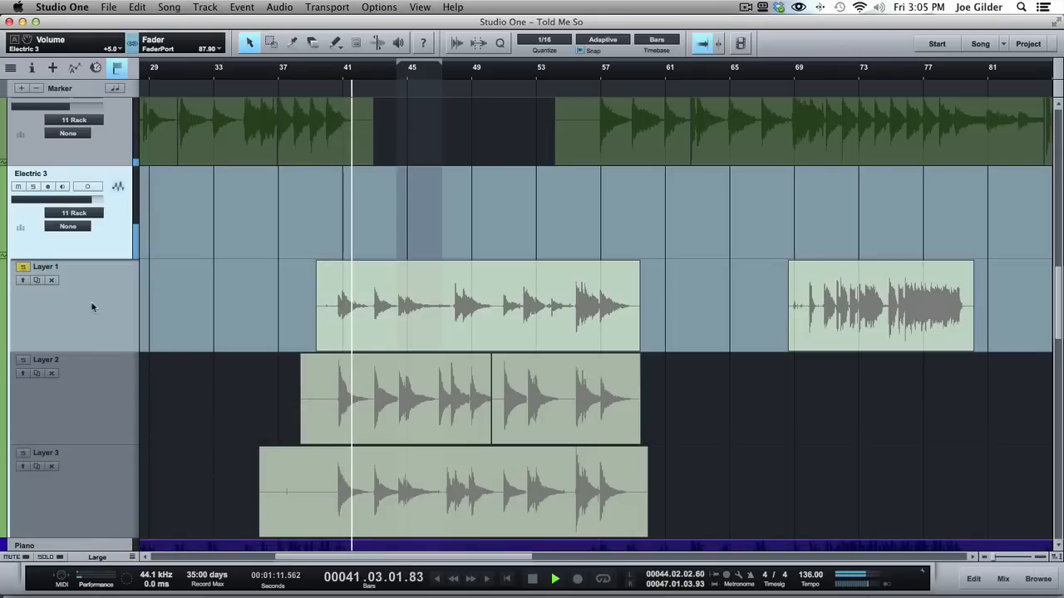
Step: Solo the Electric 3 track and switch the layer solo to Layer 2, then Layer 3, during playback
click(33, 187)
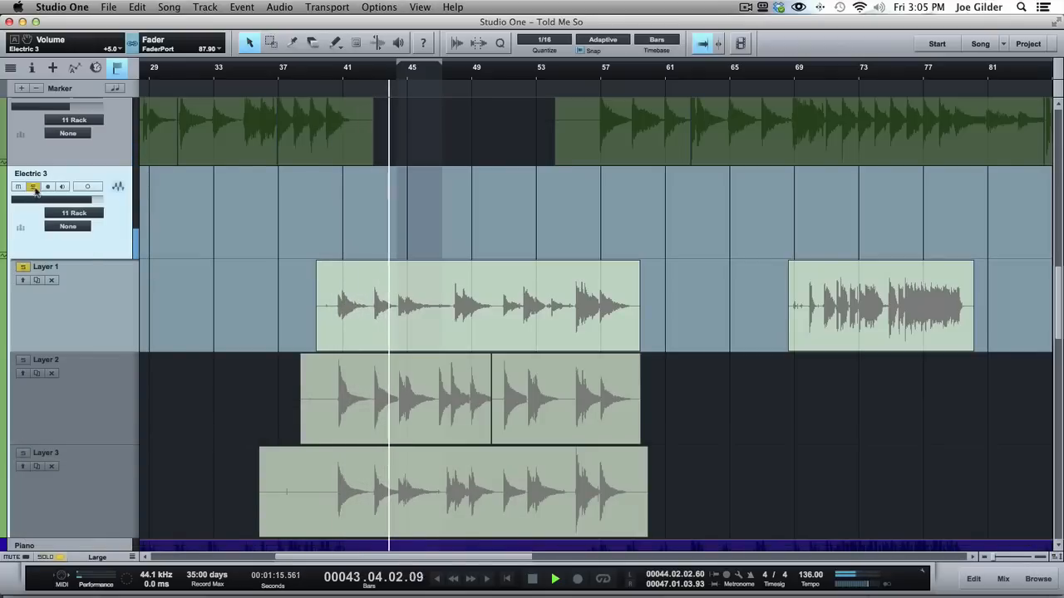
key(ctrl)
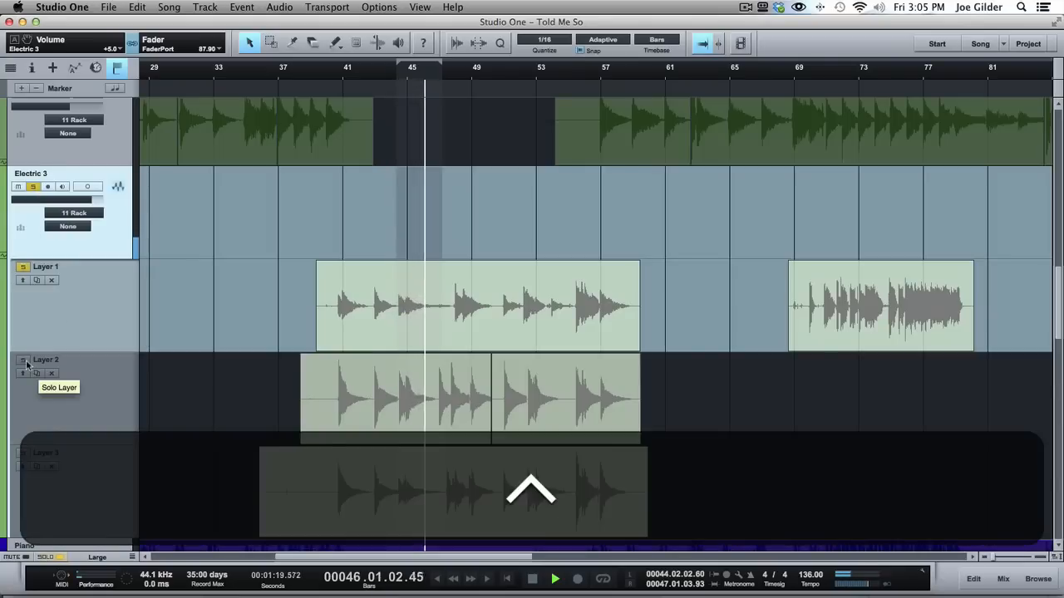
ctrl+click(24, 360)
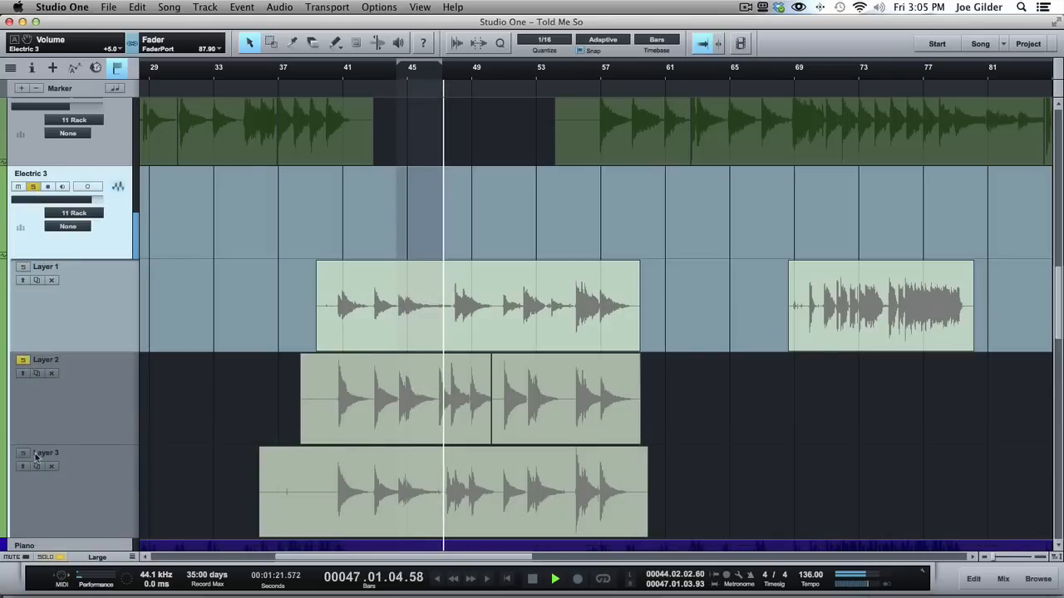
click(23, 456)
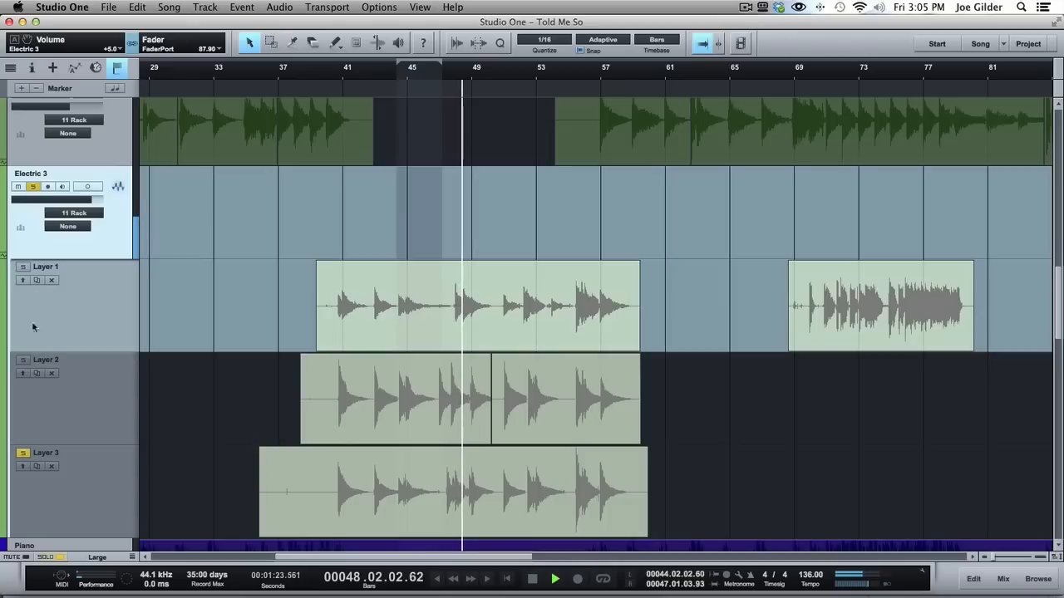
Step: Switch the layer solo to Layer 2 and back to Layer 1 during playback, and stop the song
click(24, 361)
click(23, 267)
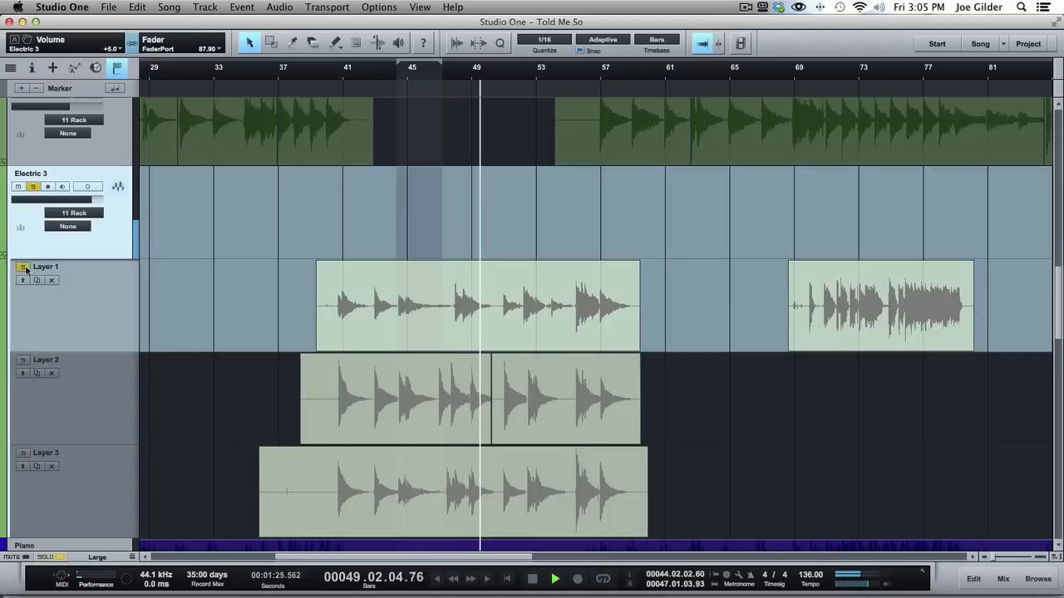
key(space)
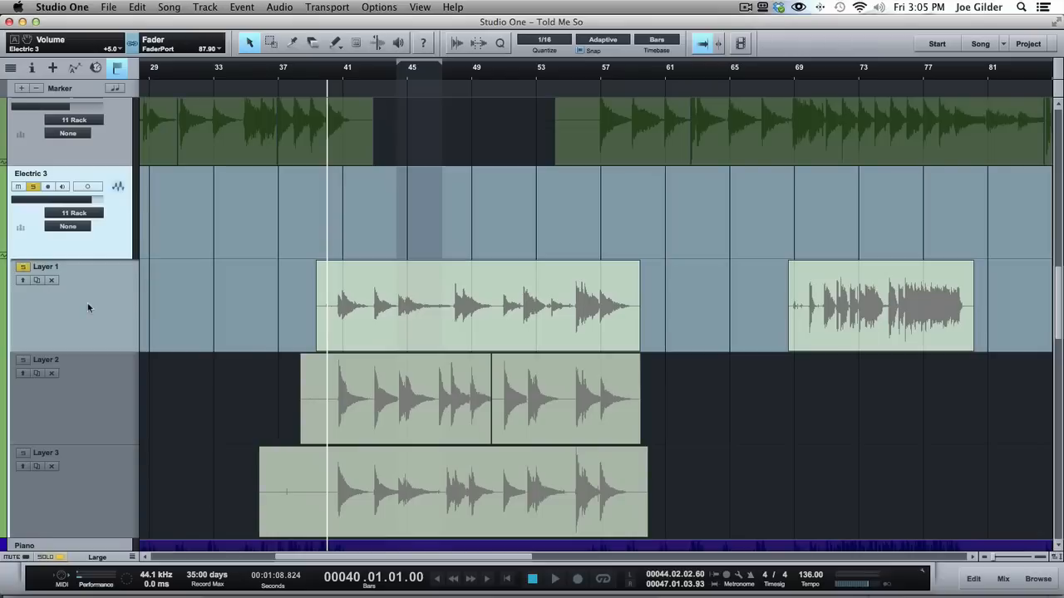
Step: Activate Layer 1 on the Electric 3 track and bring the empty COMP layer back to the track
click(86, 372)
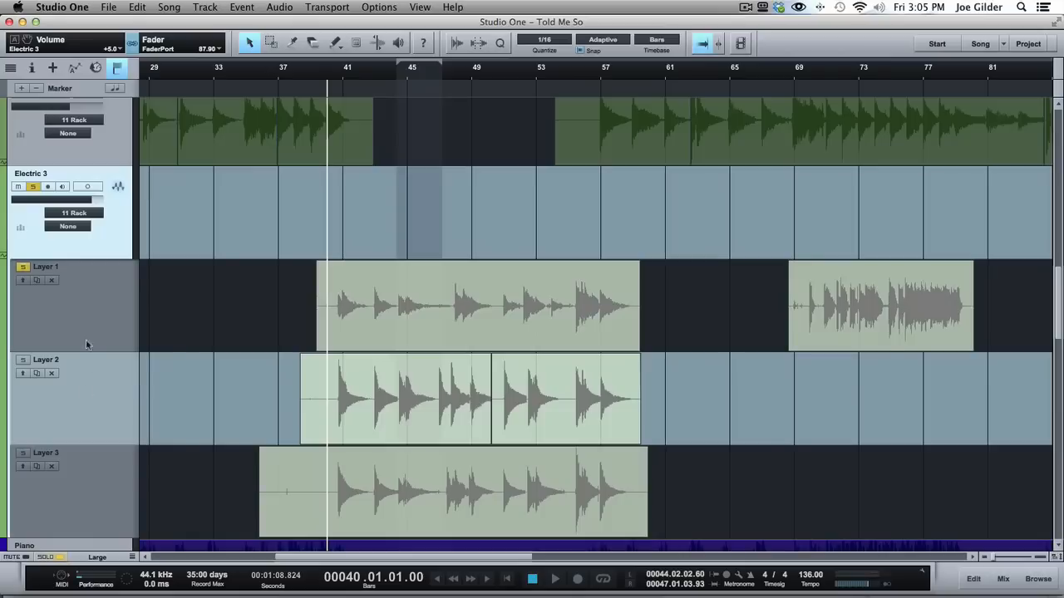
click(85, 326)
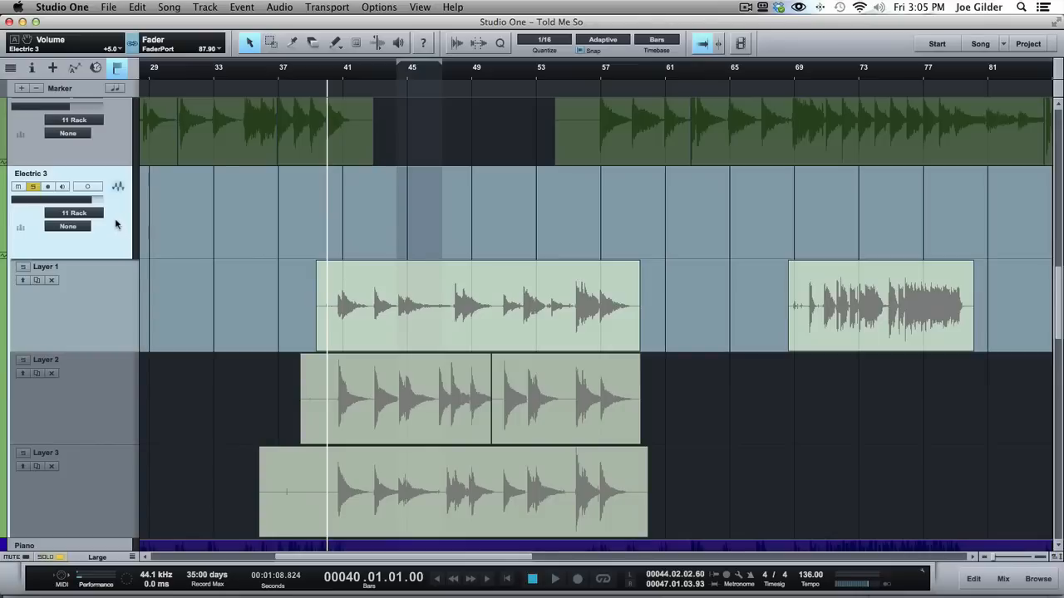
click(23, 280)
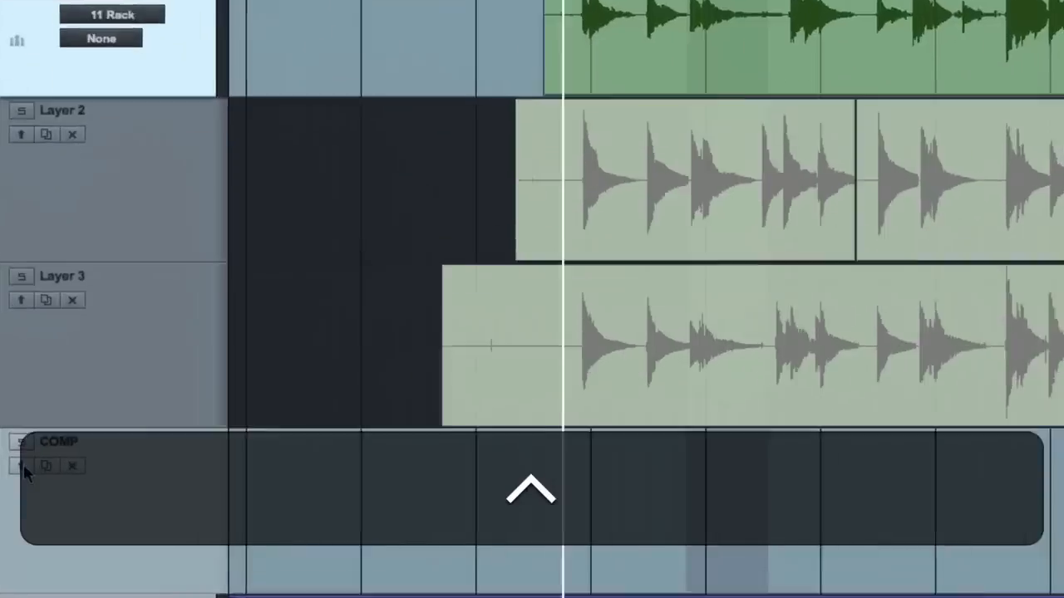
click(22, 465)
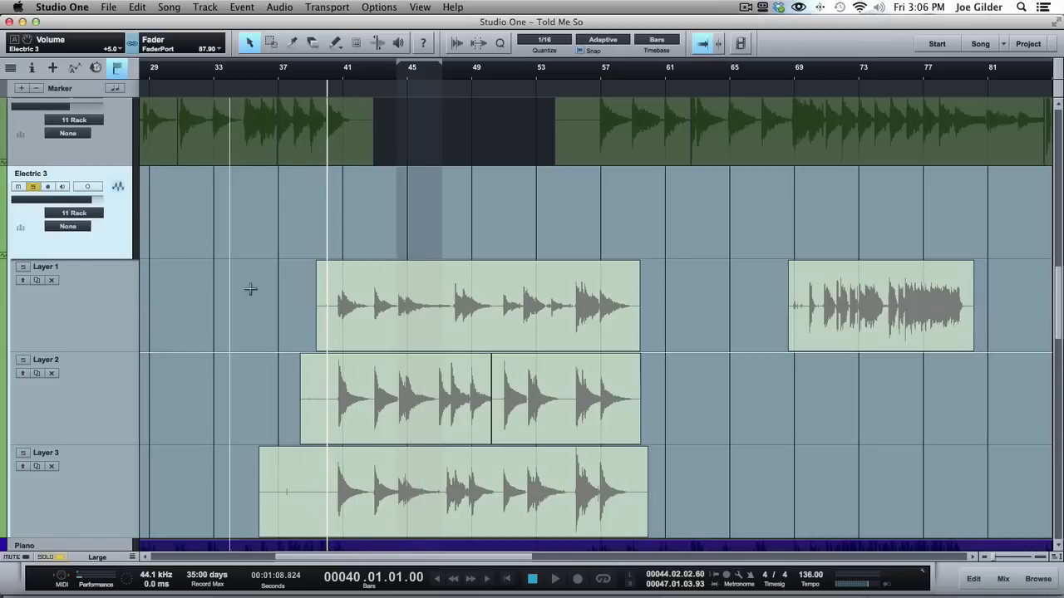
Step: Unsolo Electric 3, audition Layer 2 from bar 40, and comp its opening phrase from before bar 41 to just before bar 47
drag(345, 79, 349, 107)
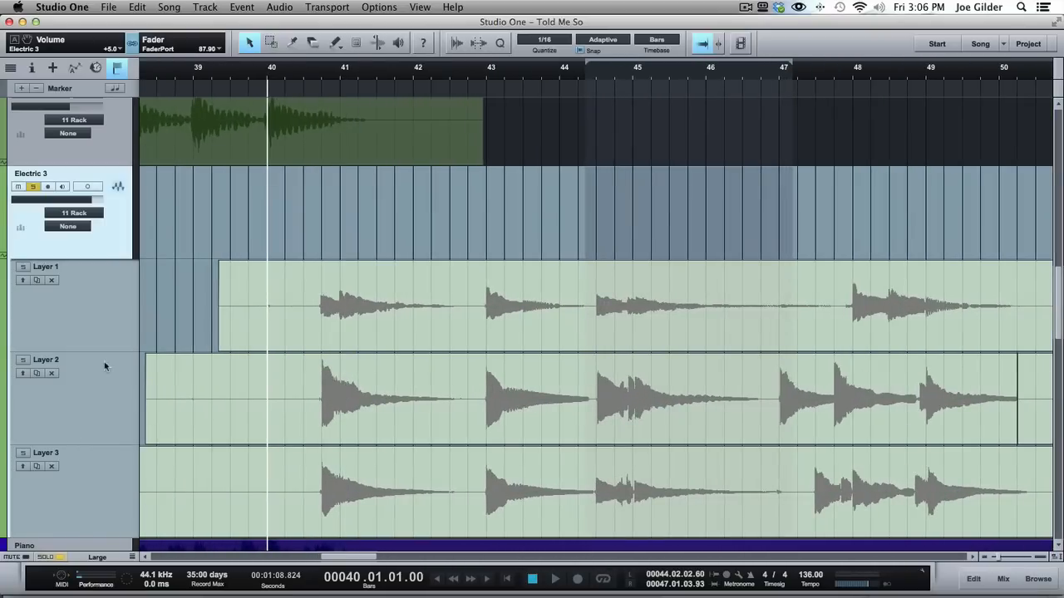
click(34, 186)
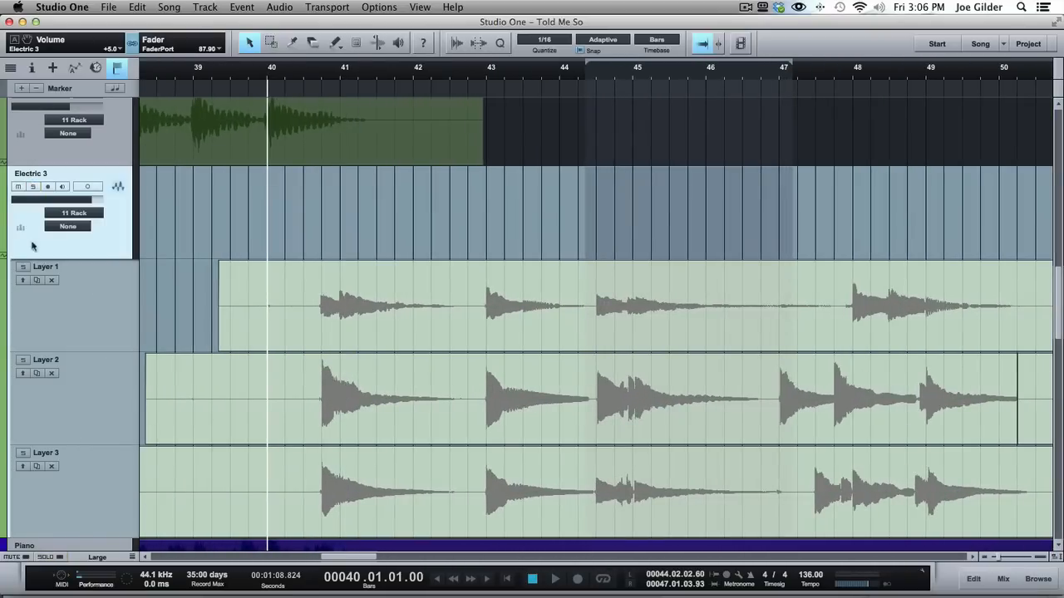
click(23, 361)
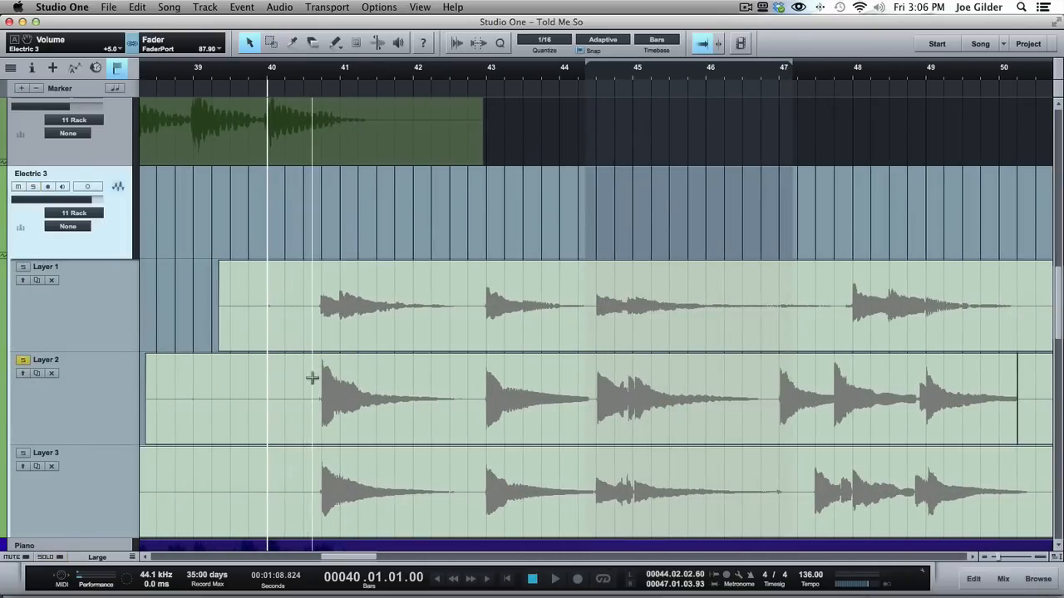
key(space)
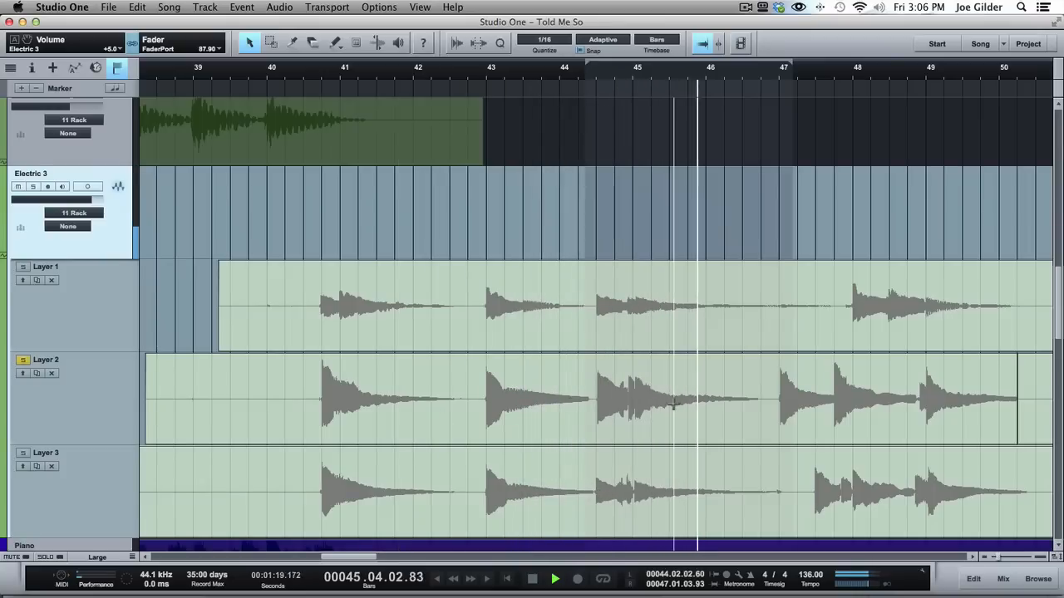
scroll(678, 433, right, 2)
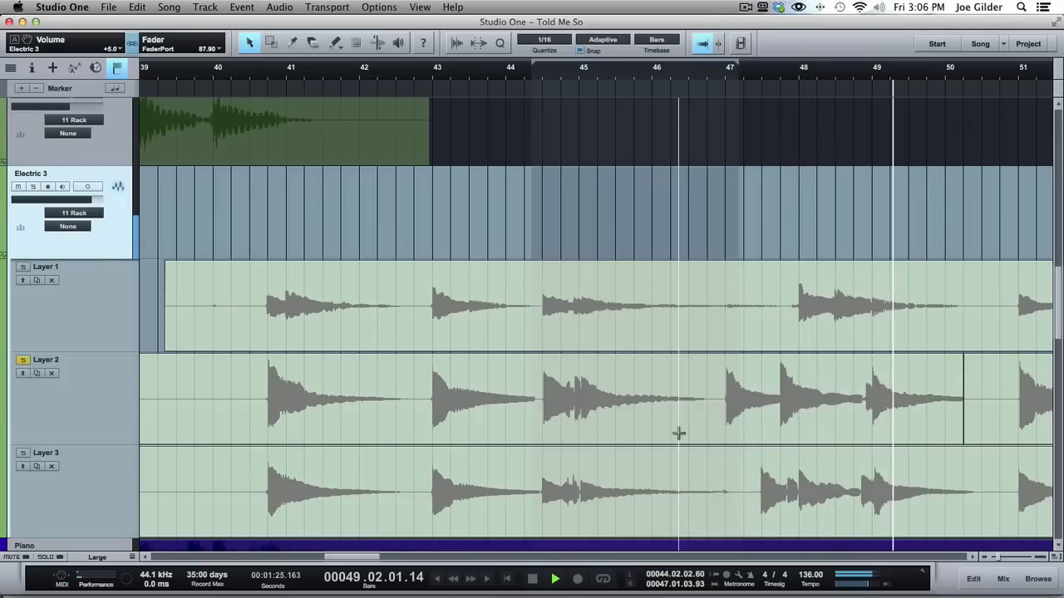
key(space)
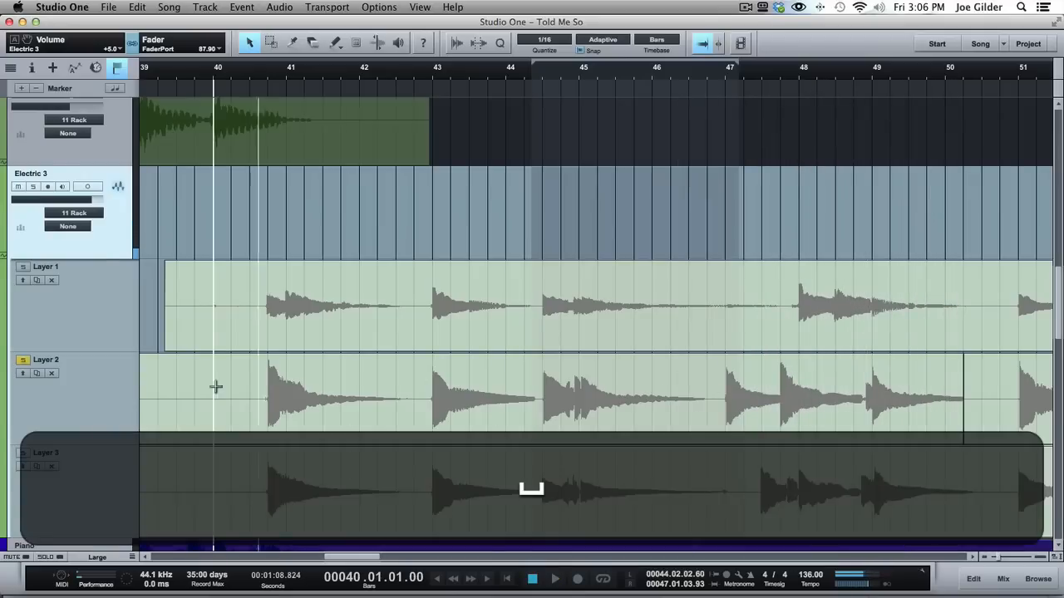
drag(262, 385, 720, 395)
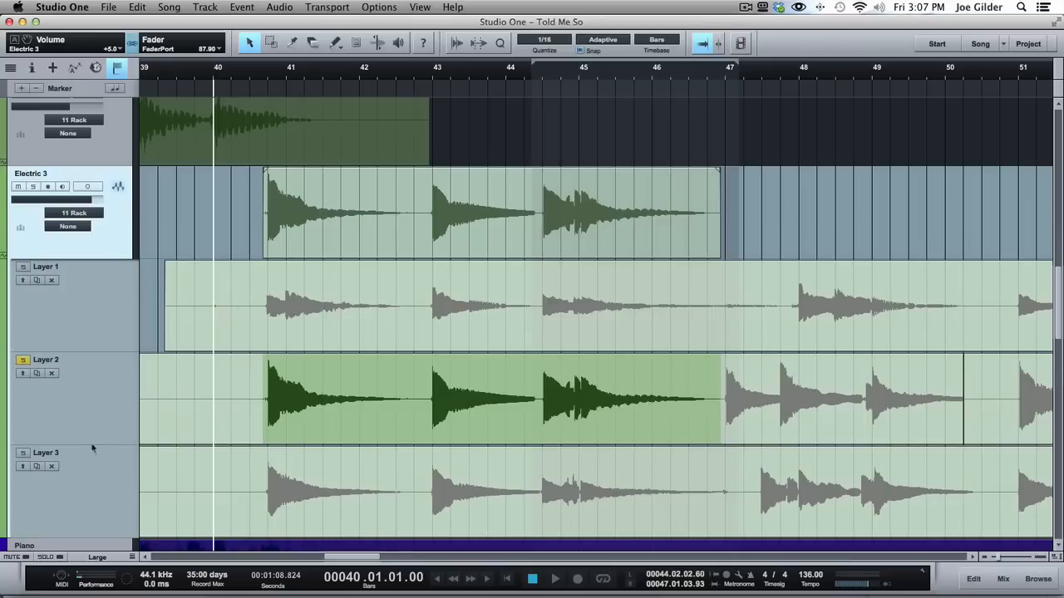
Step: Audition Layer 3 soloed from bar 46 and comp its phrase from just before bar 47 to just before bar 49
click(23, 453)
click(713, 73)
click(657, 73)
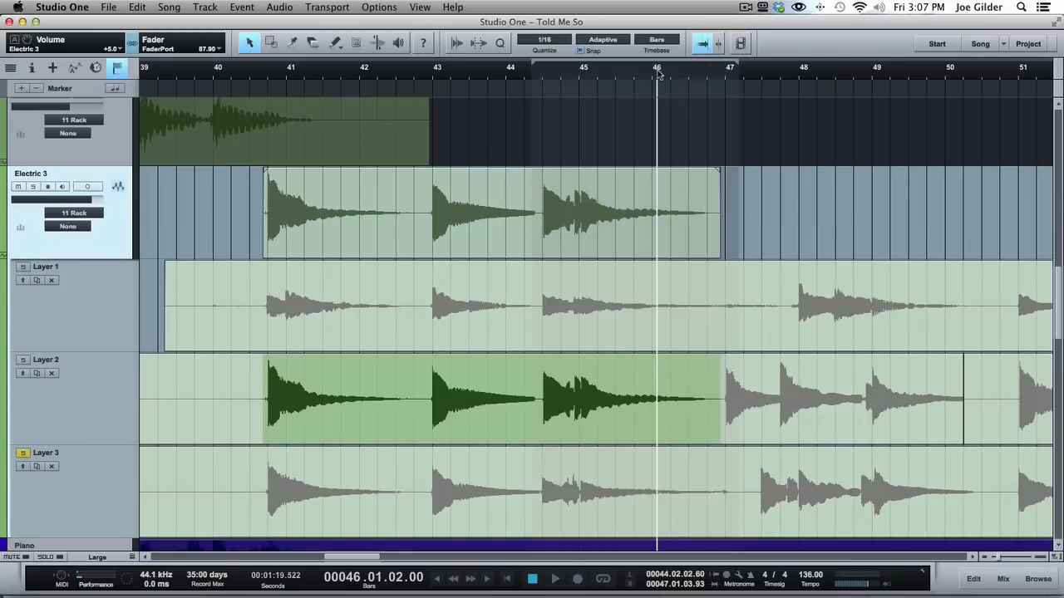
key(space)
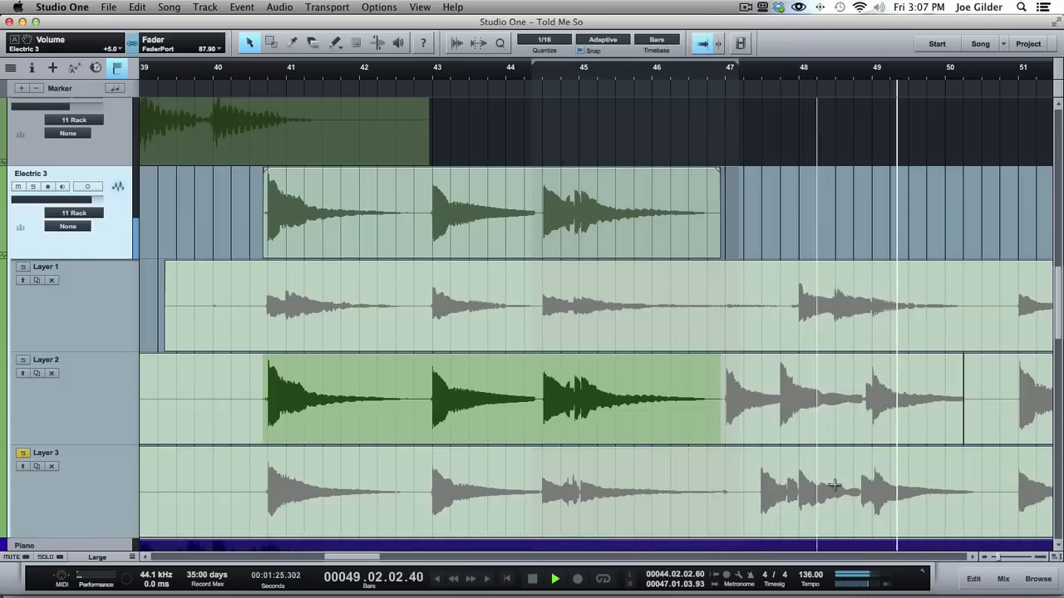
key(space)
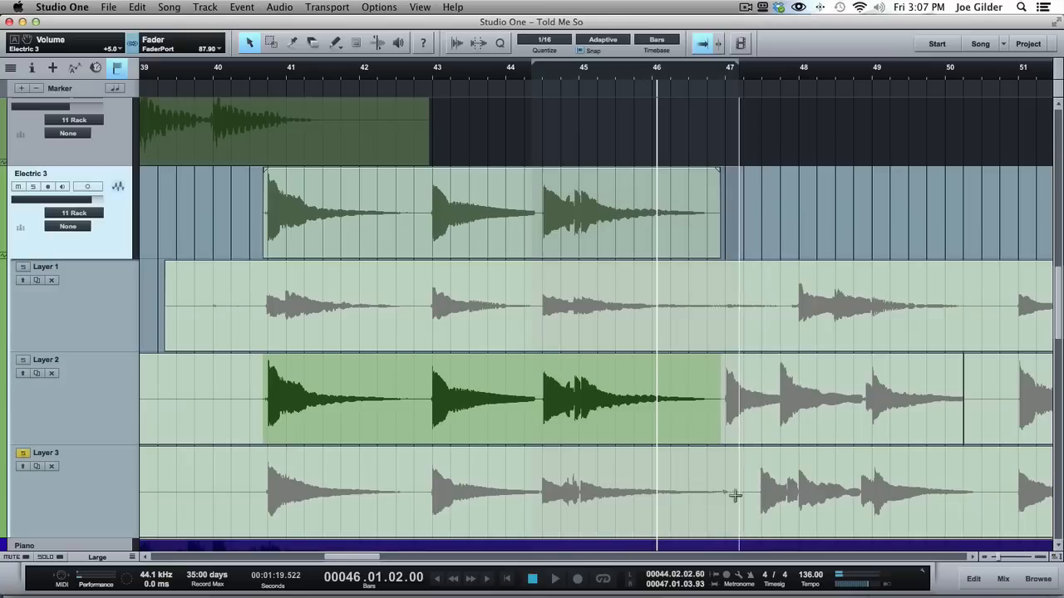
drag(716, 500, 858, 504)
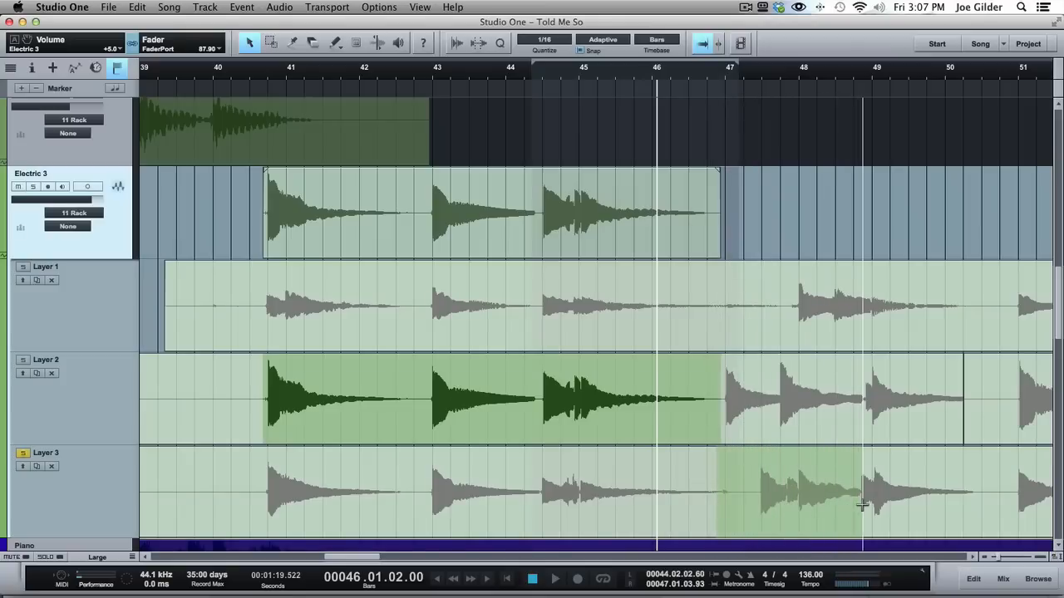
key(shift)
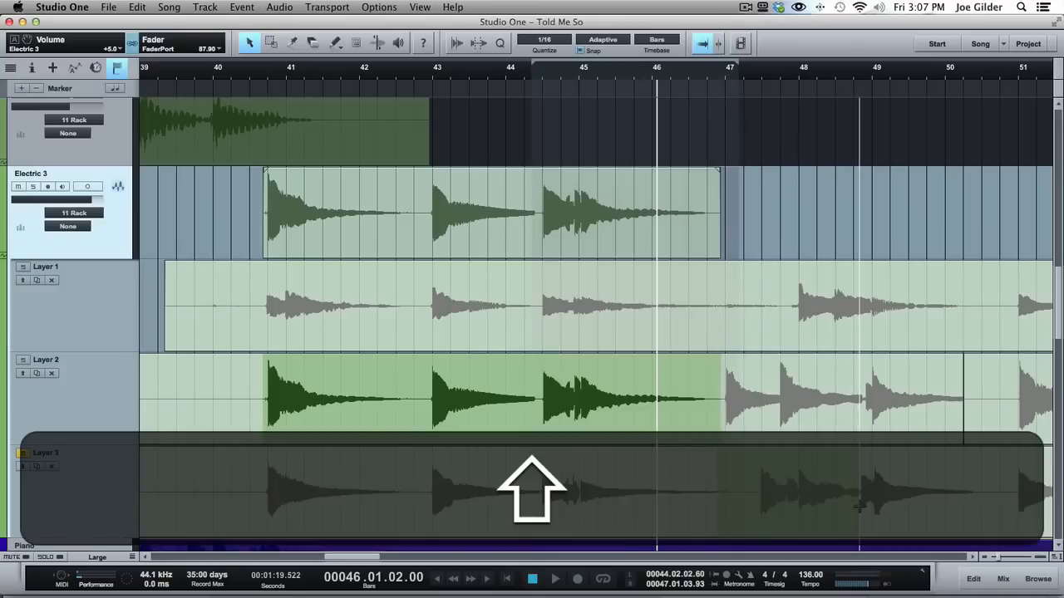
click(861, 506)
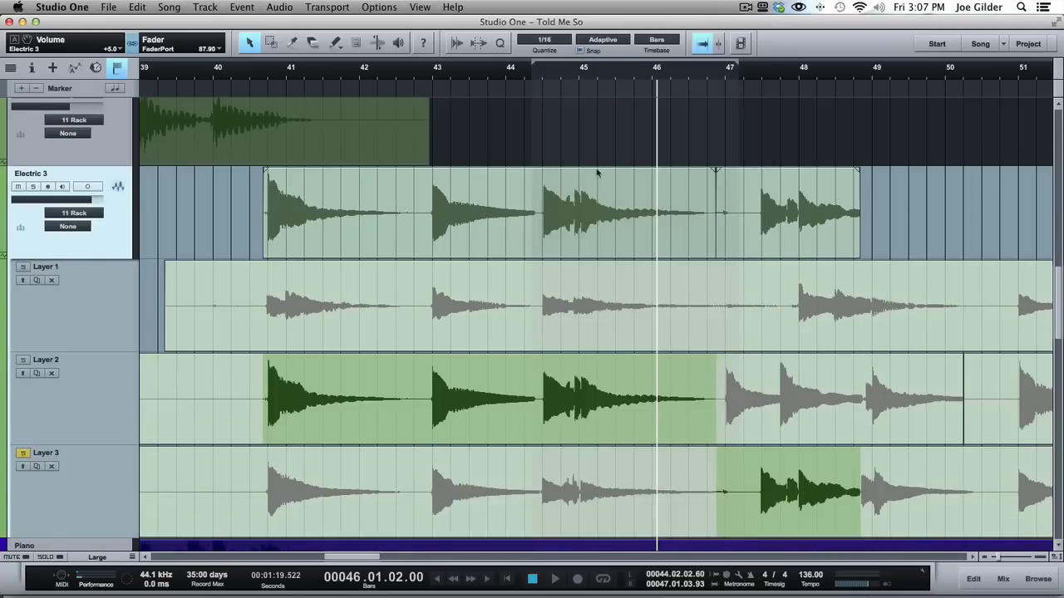
Step: Comp Layer 2 from just before bar 49 to just before bar 51 onto the Electric 3 track
scroll(623, 272, right, 5)
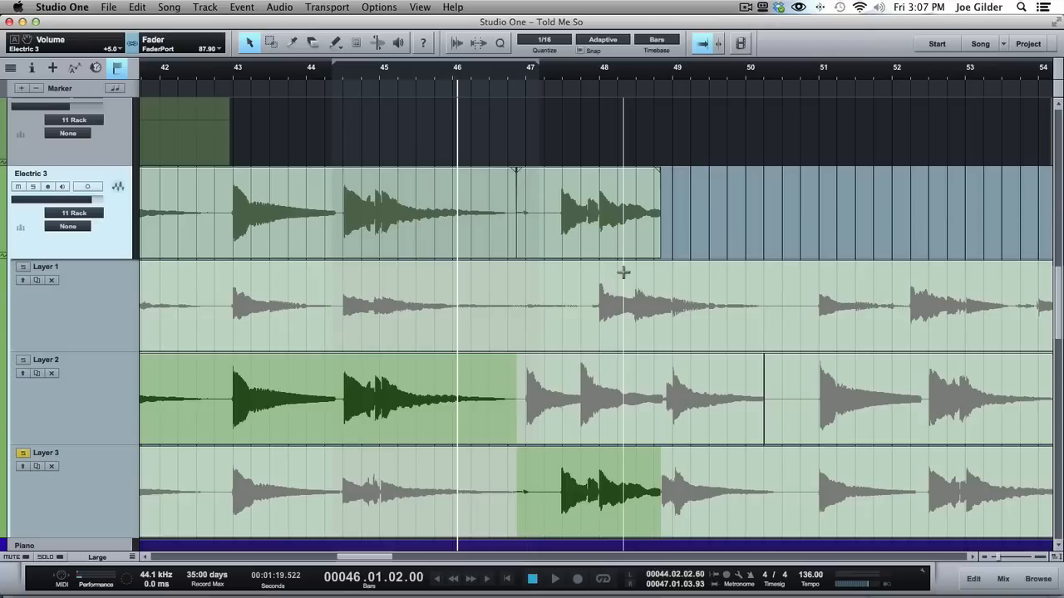
key(n)
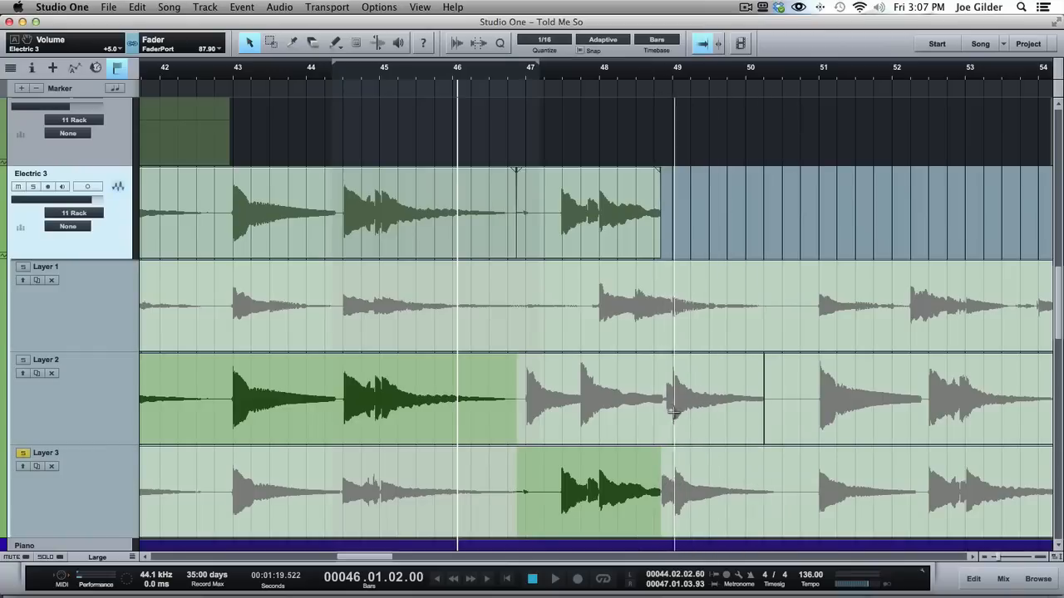
drag(657, 398, 809, 400)
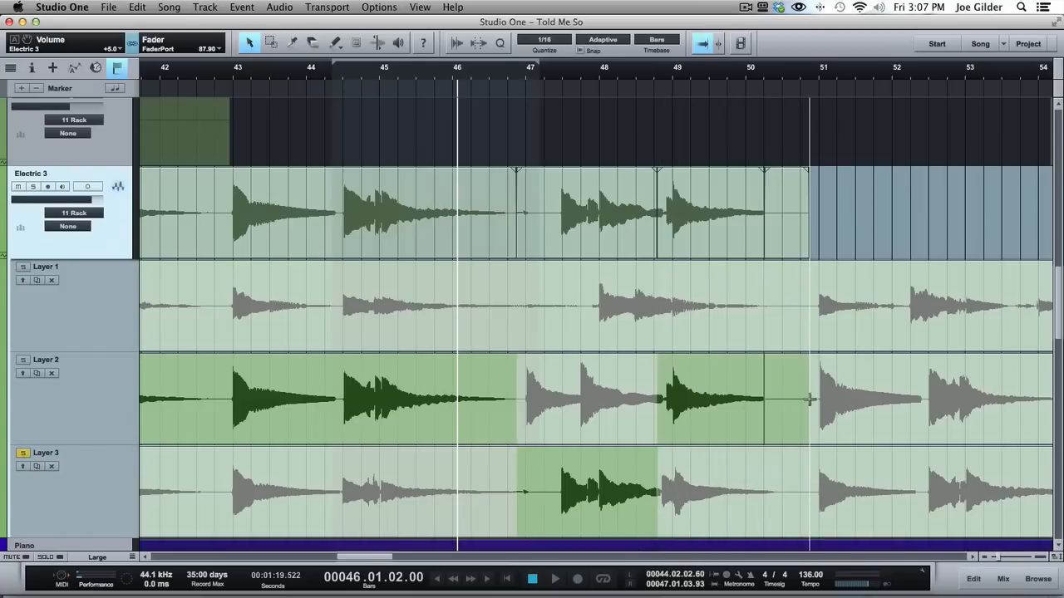
Step: Delete the short silent event ending the comp and extend the preceding event to just before bar 51
click(784, 229)
key(Delete)
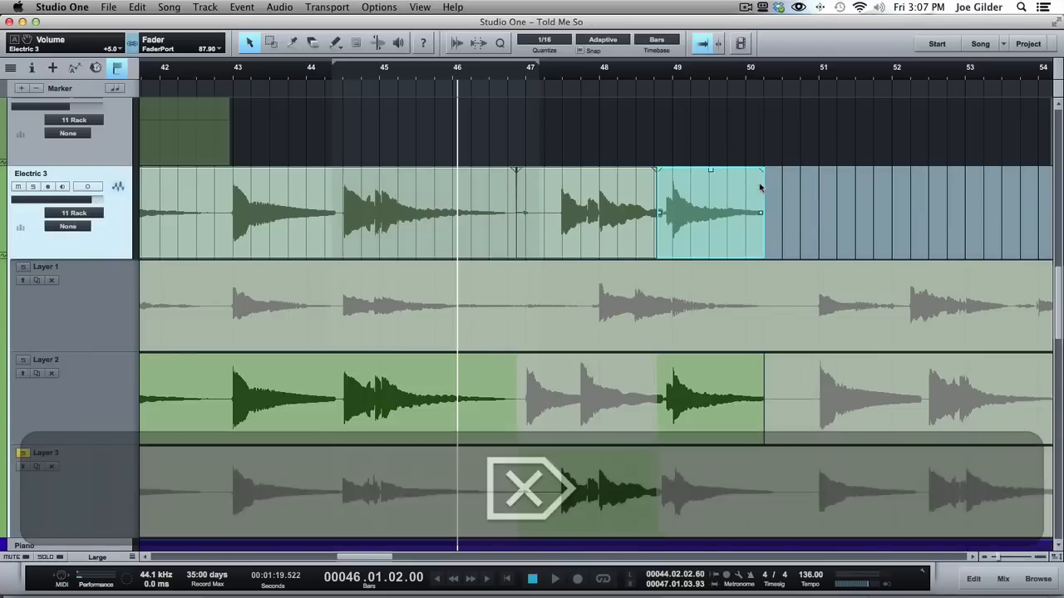
drag(763, 191, 812, 191)
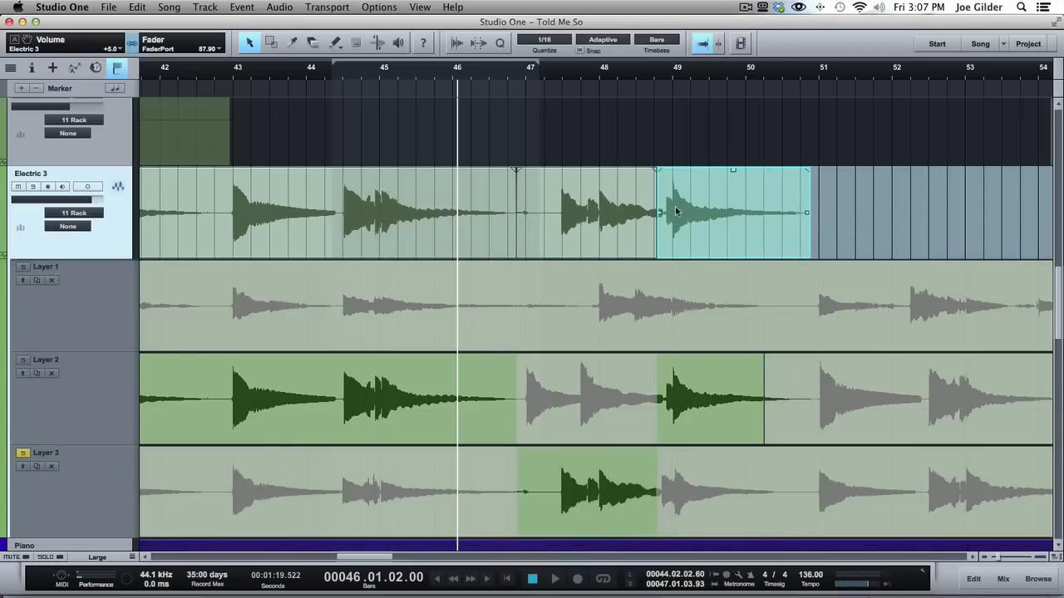
Step: Unsolo Layer 3 and play the comp from bar 40, first with Electric 3 soloed and finally with all tracks
drag(657, 73, 608, 89)
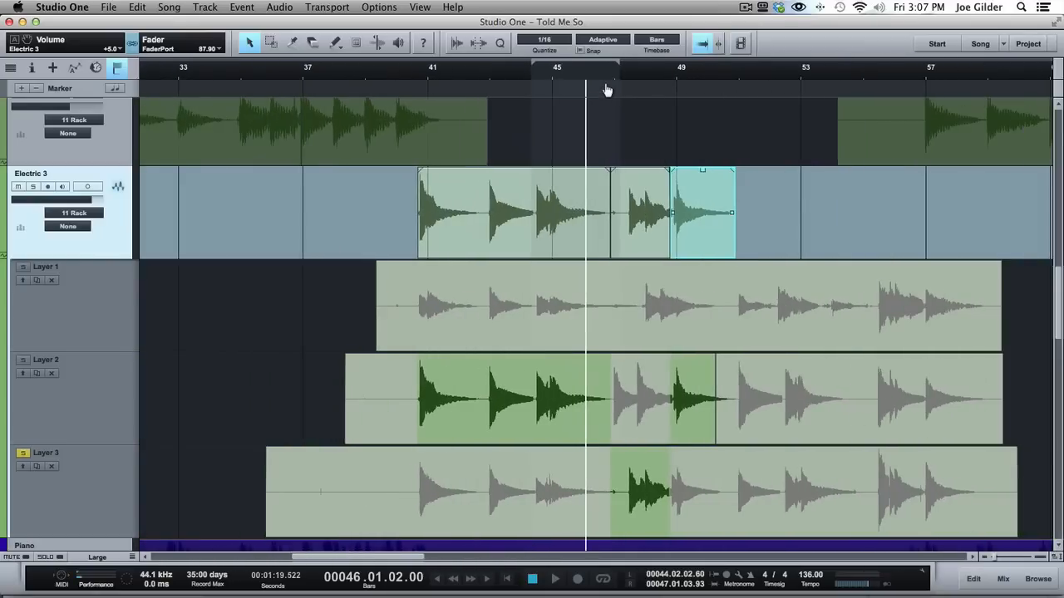
click(22, 455)
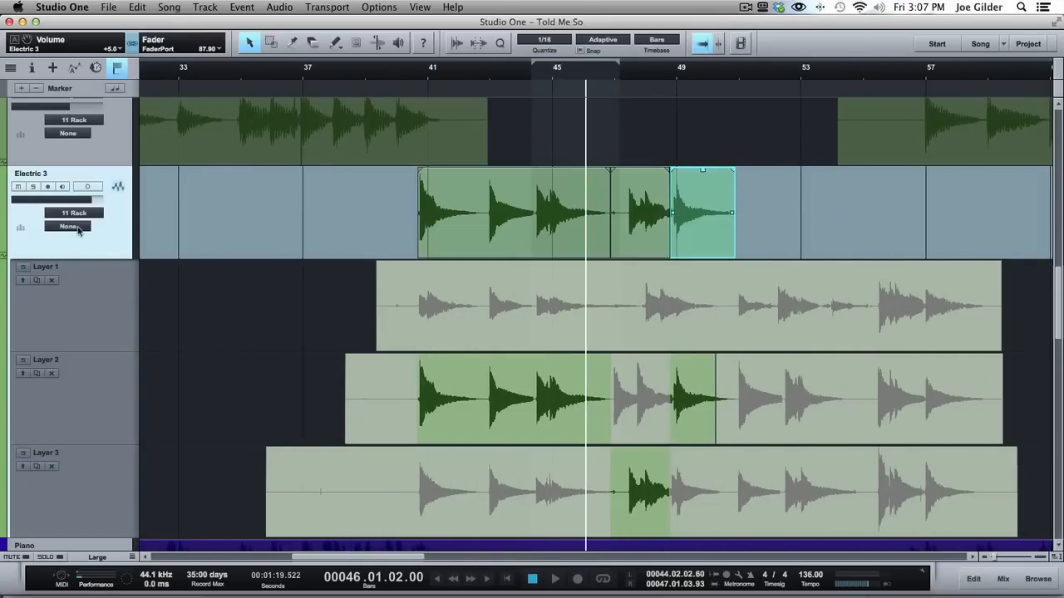
click(34, 186)
click(413, 75)
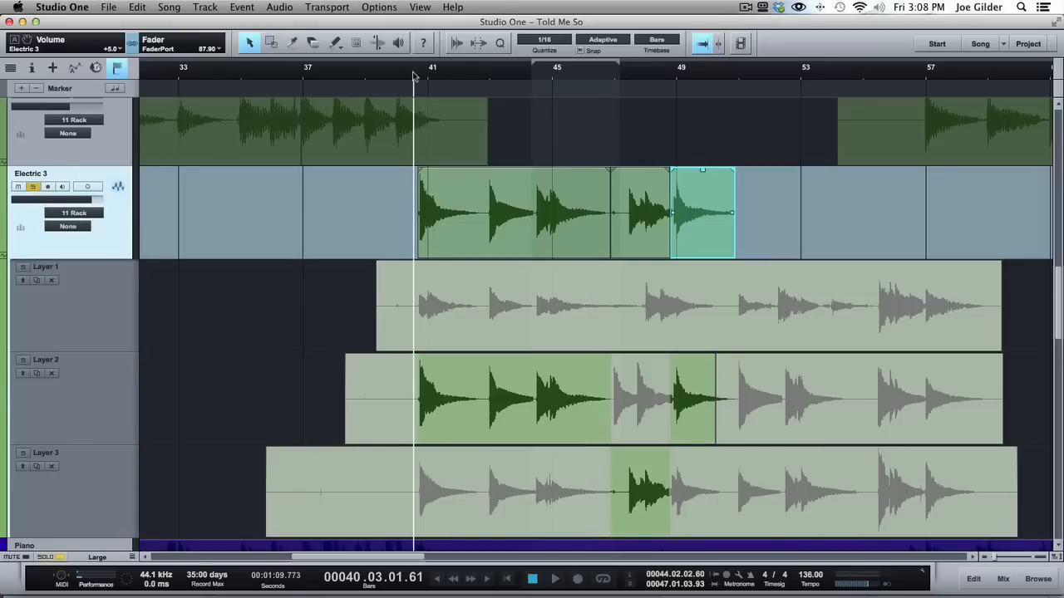
key(space)
key(s)
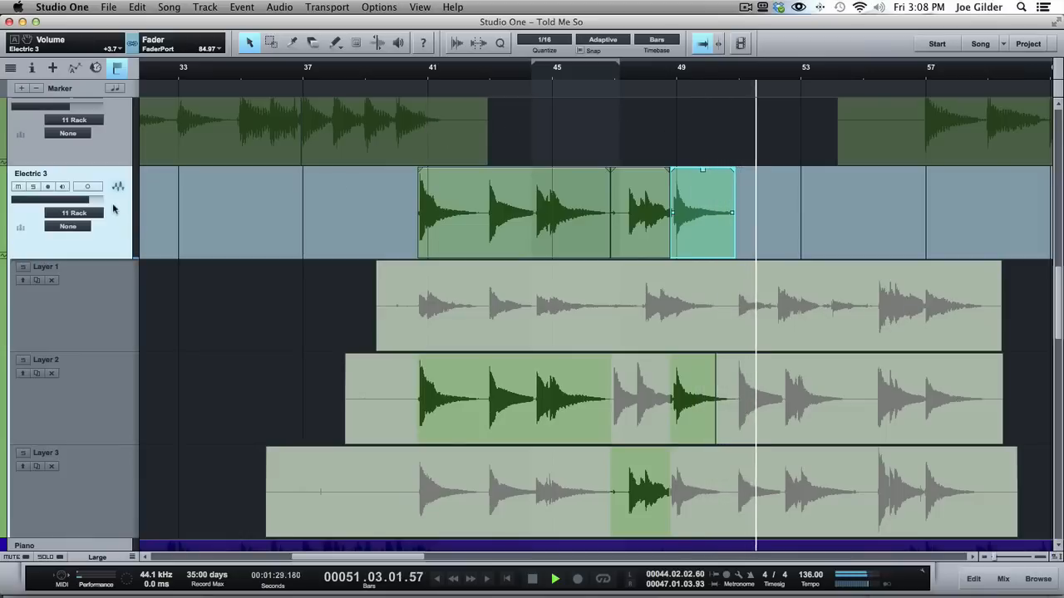
key(space)
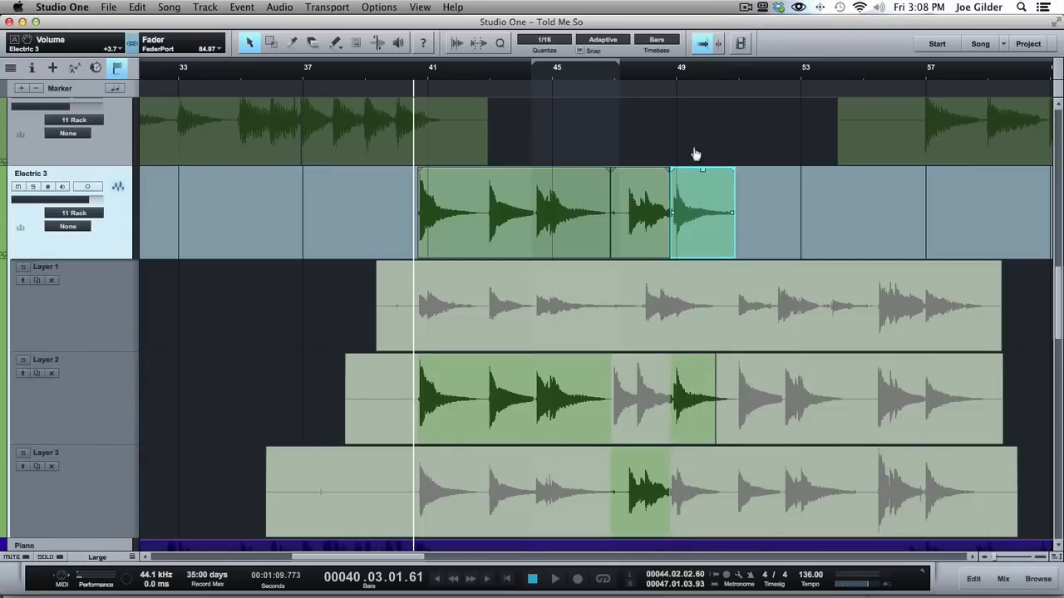
Step: Move the edit point between the last two comped events to 48.03.04.19 and collapse the layers of Electric 3
drag(665, 73, 666, 133)
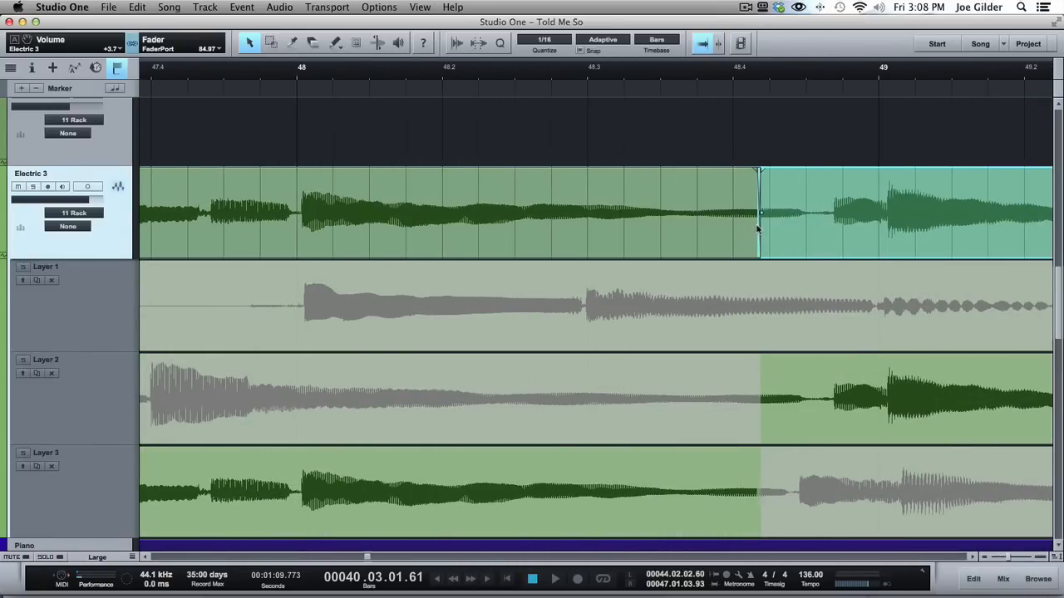
drag(758, 229, 703, 218)
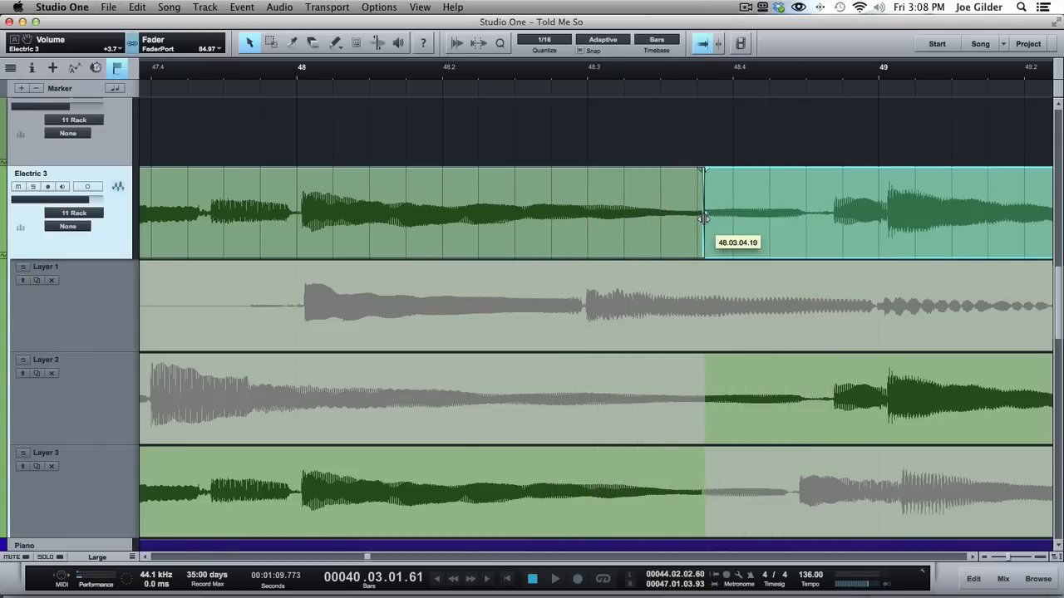
drag(664, 75, 673, 18)
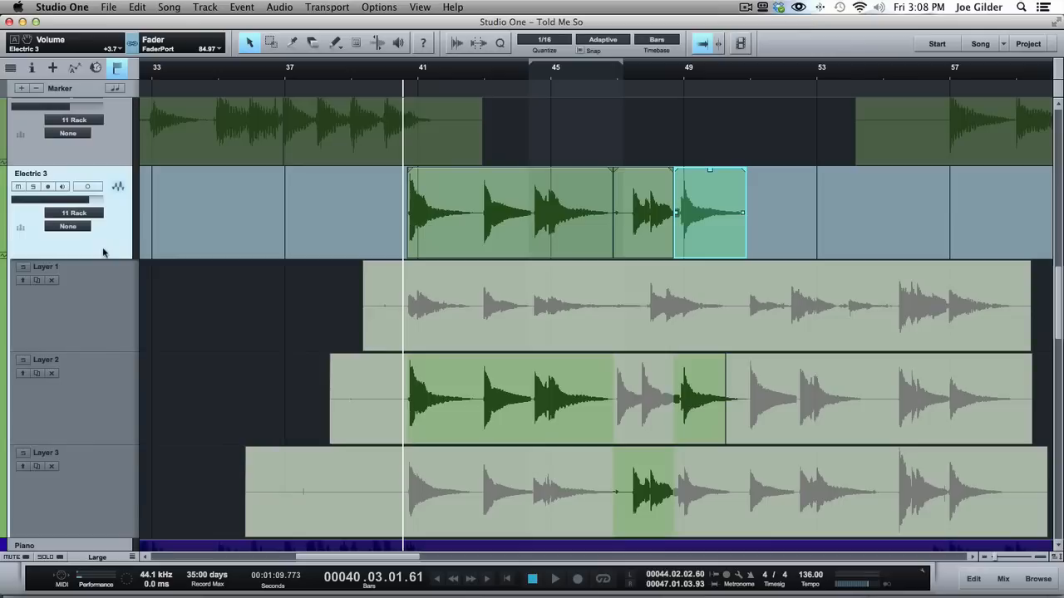
right_click(103, 252)
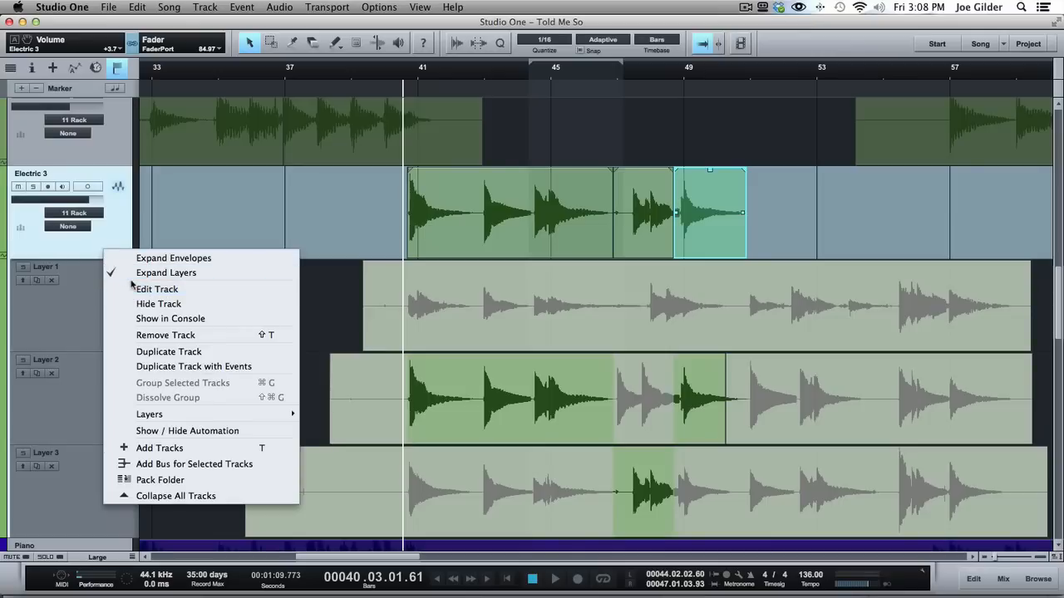
click(131, 275)
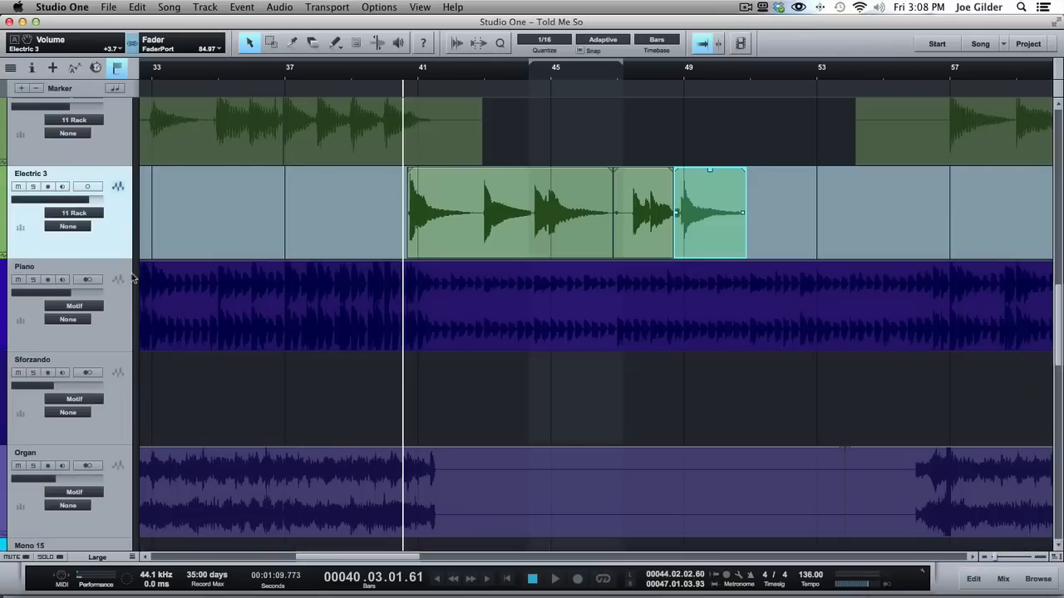